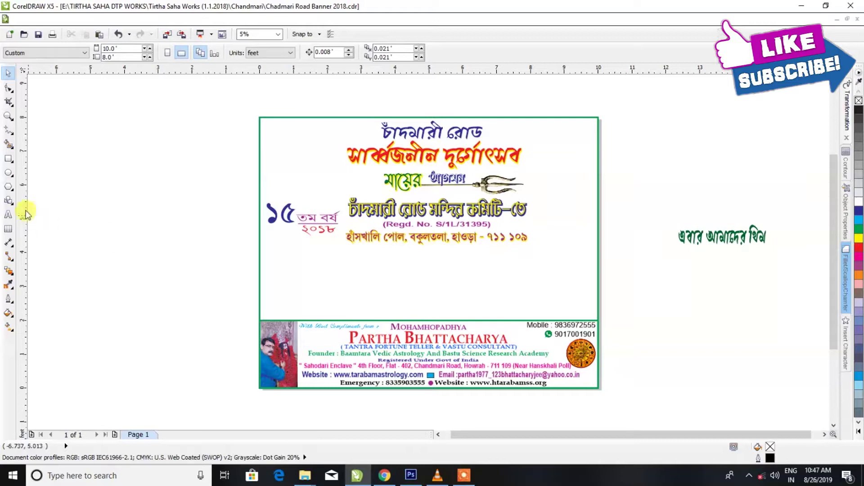
- Change the year badge digits from ১৫ and ২০১৮ to ১৬ and ২০১৯
left_click(9, 216)
left_click(281, 207)
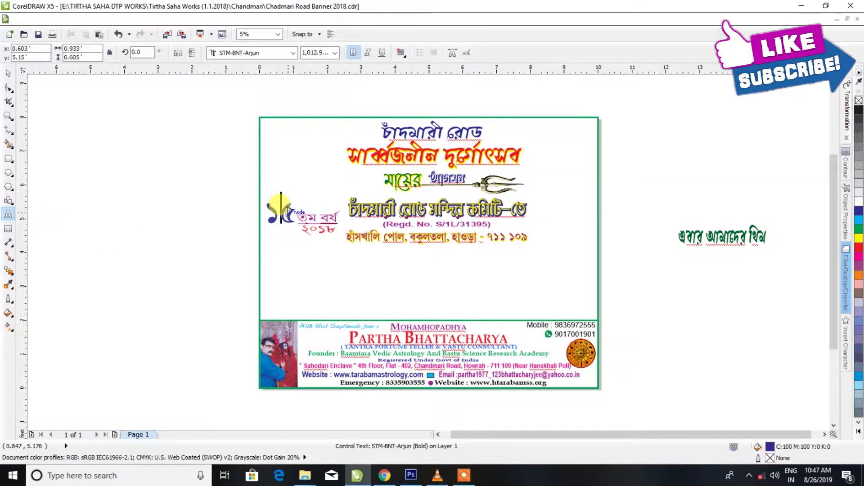
left_click_drag(281, 211, 302, 216)
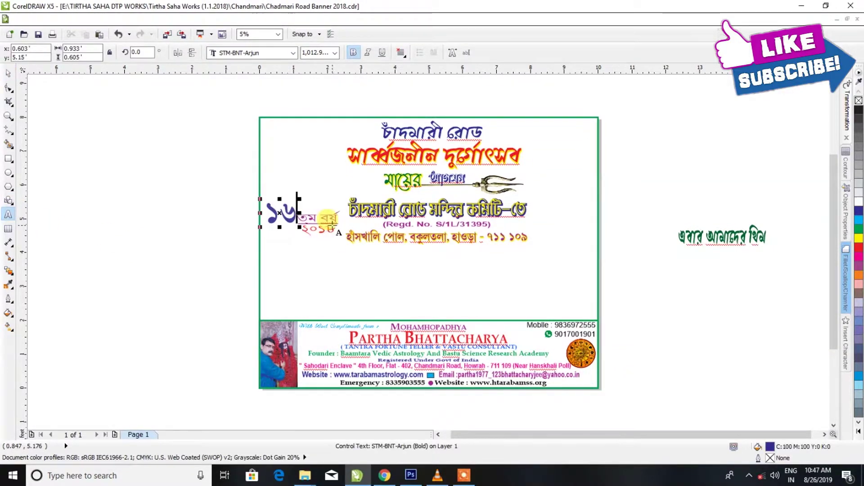
scroll(334, 227, "up", 1)
left_click_drag(323, 229, 345, 228)
type("9")
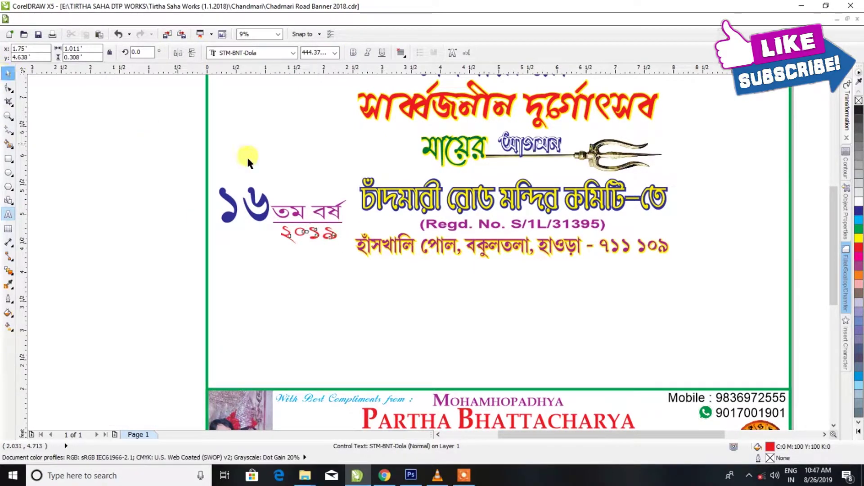
key("ctrl+space")
- Move all the heading objects in the banner's upper half off the page to the right
scroll(257, 158, "down", 1)
left_click_drag(195, 88, 557, 237)
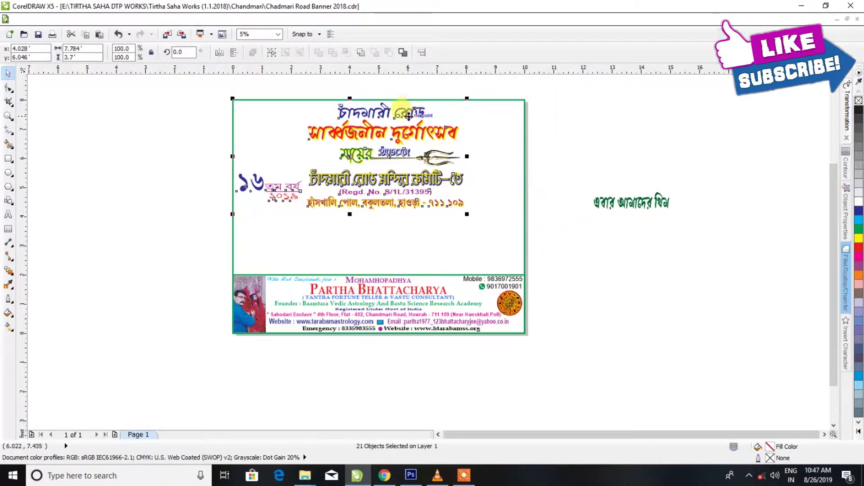
left_click_drag(409, 117, 767, 95)
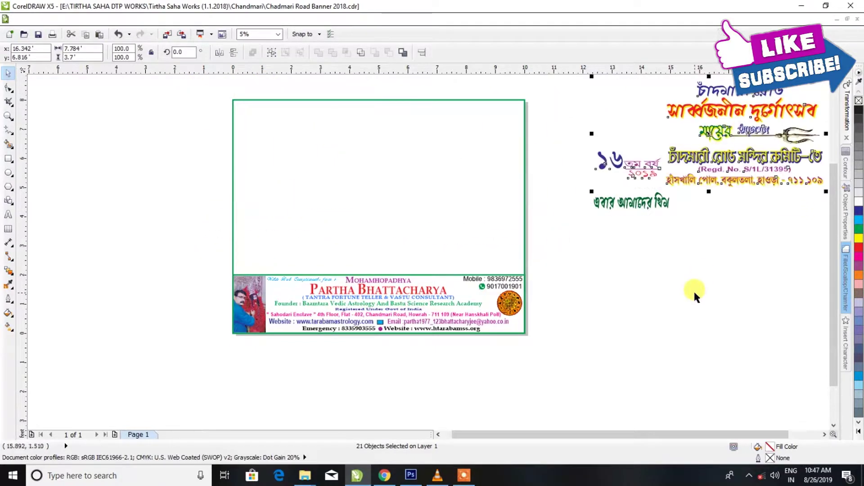
- Import Chandmari Banner 2019.tif as the background picture above the sponsor strip
right_click(616, 241)
left_click(639, 287)
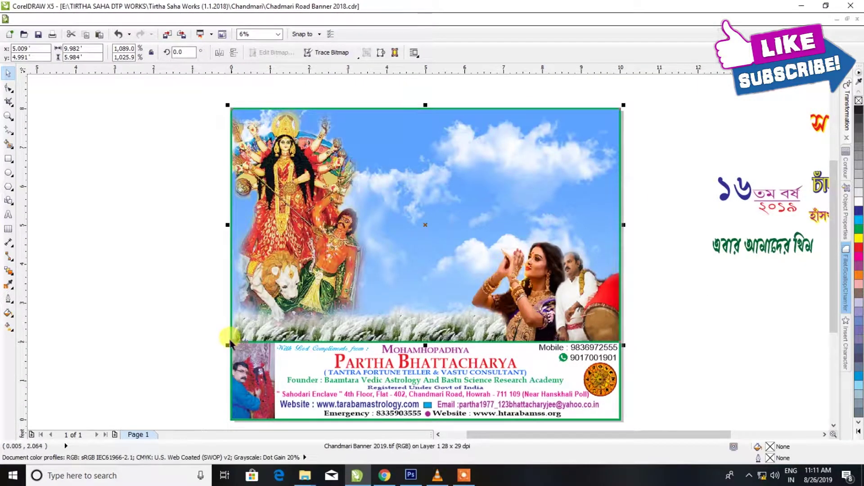
left_click(231, 351)
scroll(231, 342, "up", 5)
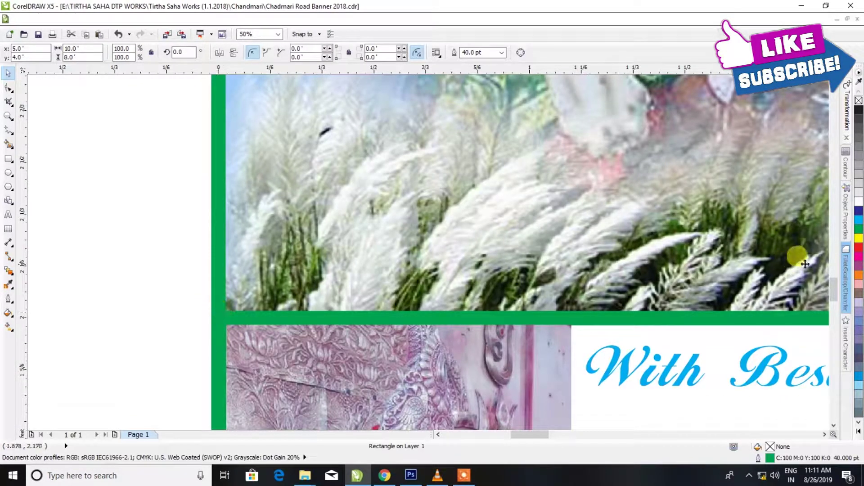
- Give the banner border and the band above the sponsor strip dark blue (C100 M100 Y0 K0) outlines
right_click(858, 214)
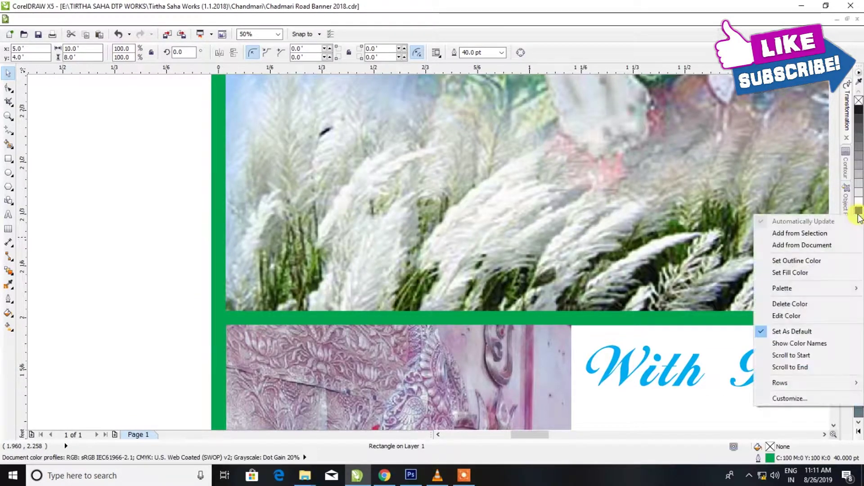
left_click(805, 260)
left_click(452, 314)
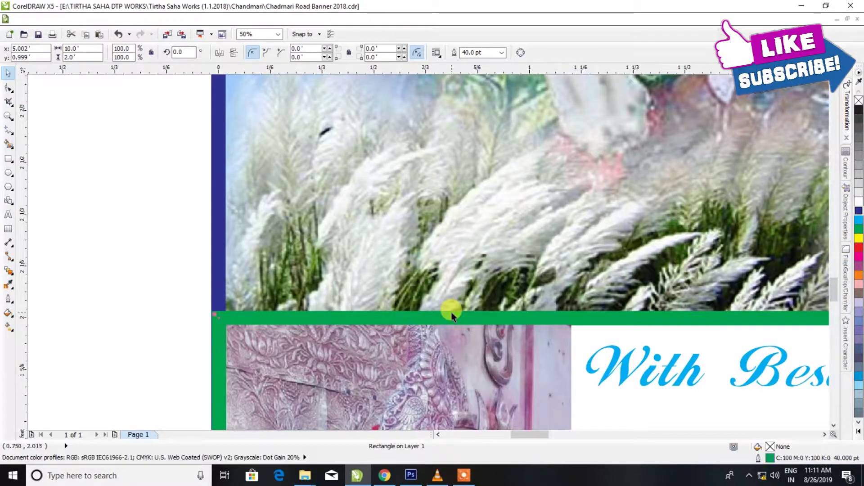
right_click(858, 212)
left_click(808, 260)
scroll(425, 250, "down", 5)
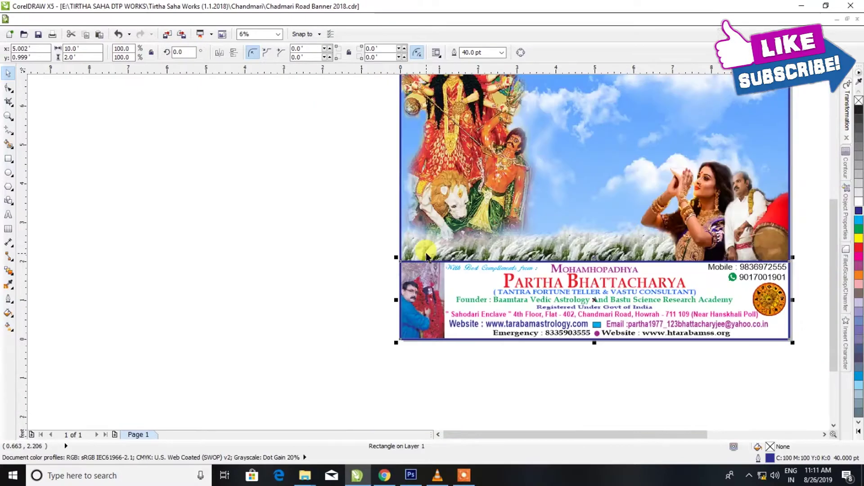
scroll(477, 214, "down", 2)
scroll(694, 123, "up", 2)
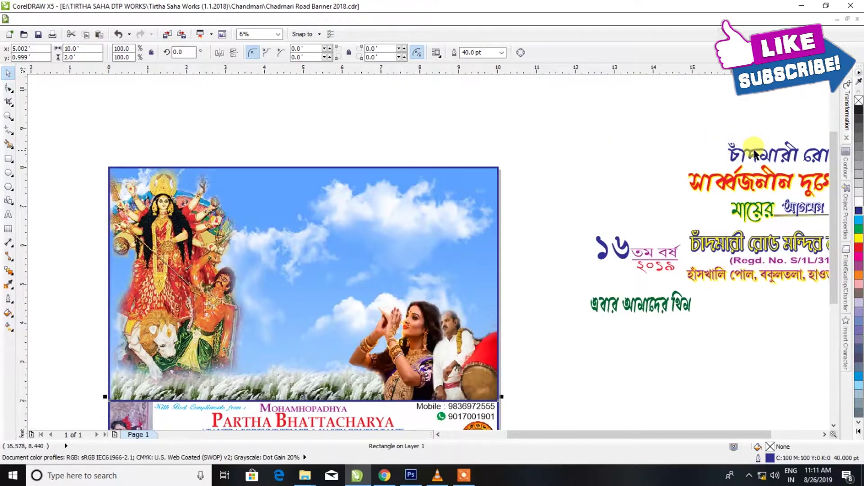
- Place the চাঁদমারী রোড সার্বজনীন দুর্গোৎসব title on the banner's sky and stretch it about 121% wider
left_click(736, 149)
left_click_drag(749, 179, 287, 207)
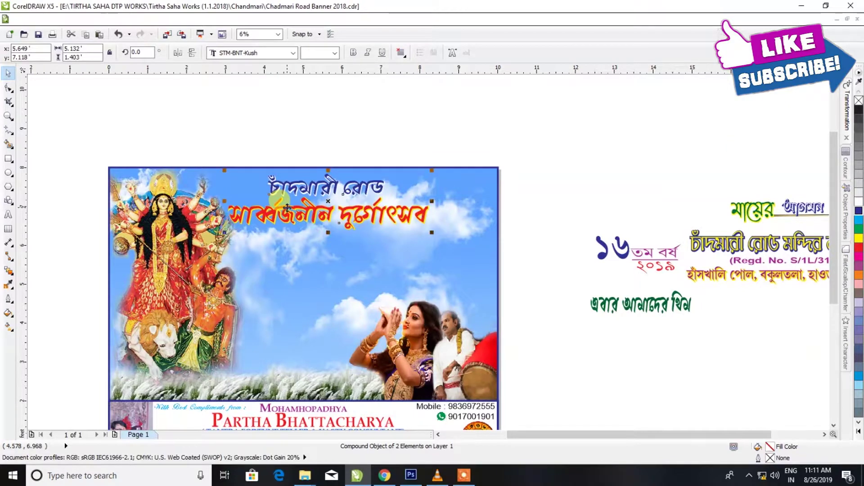
scroll(286, 207, "up", 1)
left_click_drag(322, 172, 338, 169)
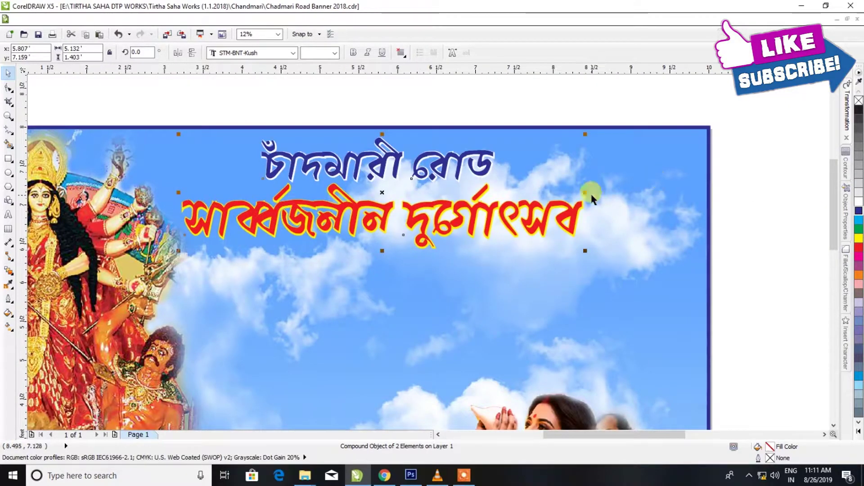
mouse_move(587, 195)
left_mouse_down()
mouse_move(673, 195)
mouse_move(666, 188)
left_mouse_up()
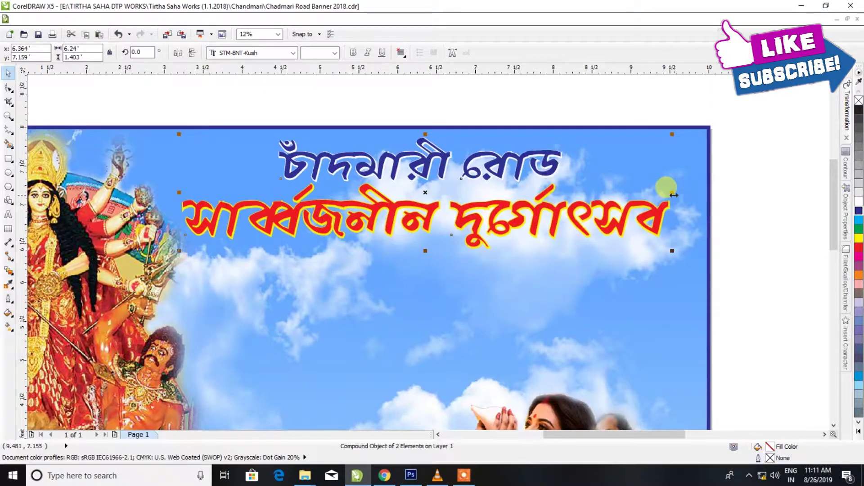
scroll(270, 201, "down", 3)
scroll(370, 210, "up", 2)
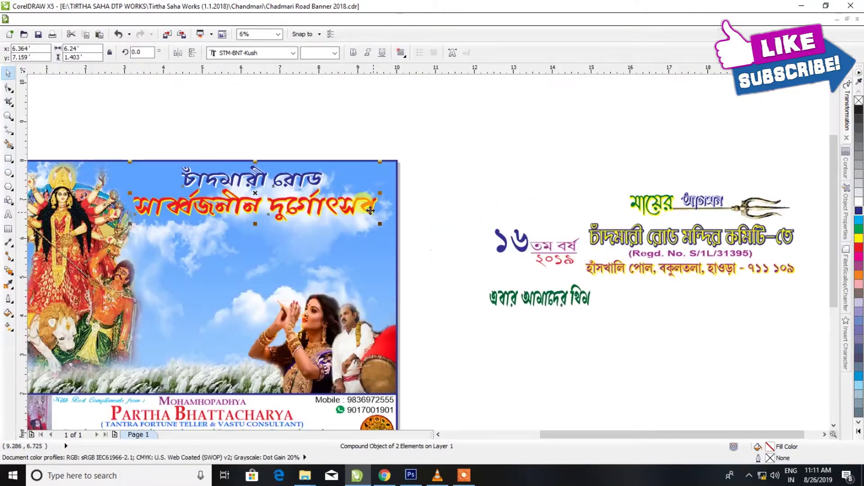
left_click_drag(554, 175, 809, 226)
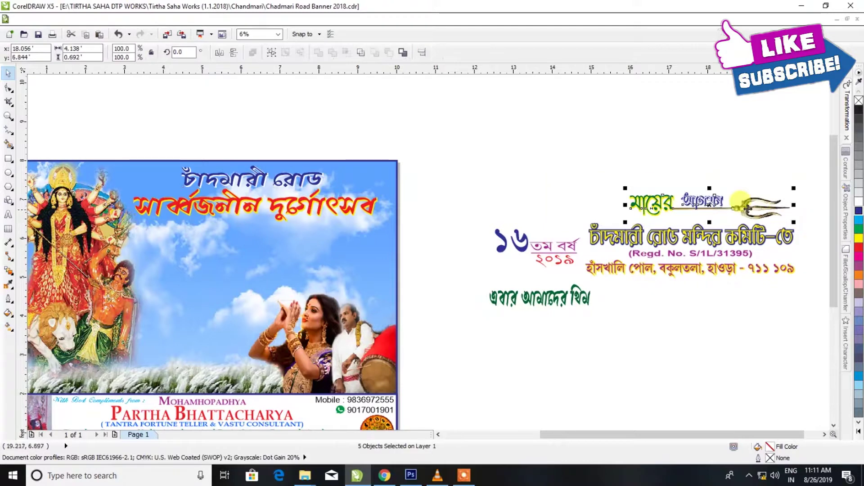
- Place the মায়ের আগমন line with its trident just below the title
left_click_drag(747, 208, 287, 237)
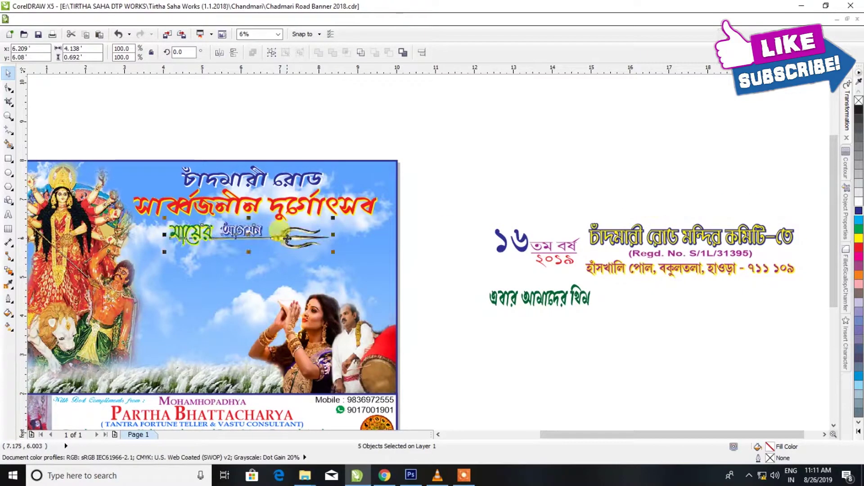
scroll(250, 234, "up", 2)
left_click_drag(235, 233, 253, 231)
scroll(254, 231, "down", 2)
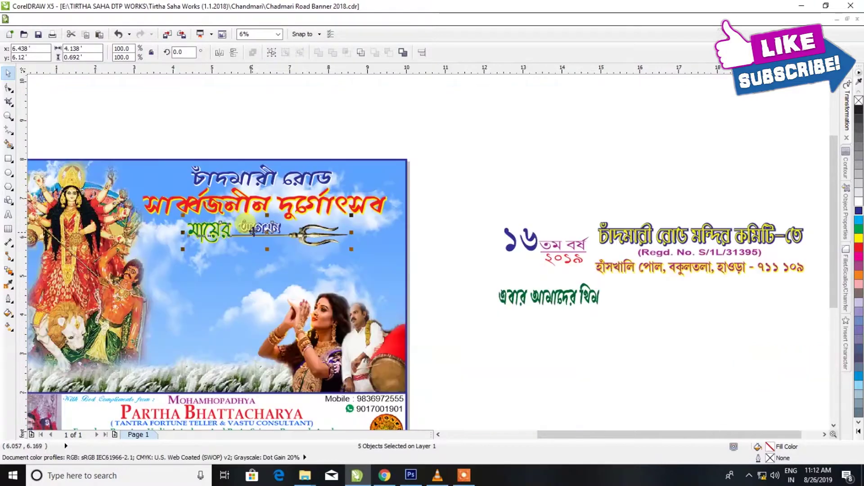
- Move the ১৬ তম বর্ষ ২০১৯ badge onto the banner below the মায়ের আগমন line
left_click_drag(445, 206, 600, 277)
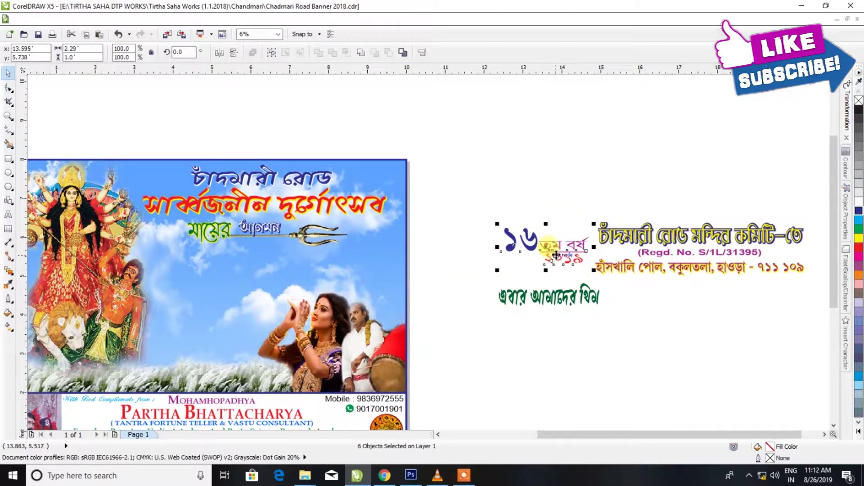
left_click_drag(554, 251, 192, 261)
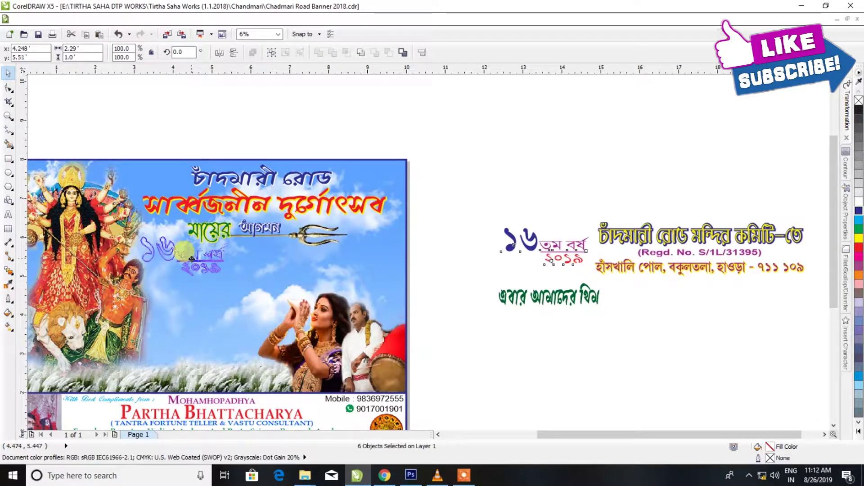
left_click_drag(191, 261, 192, 261)
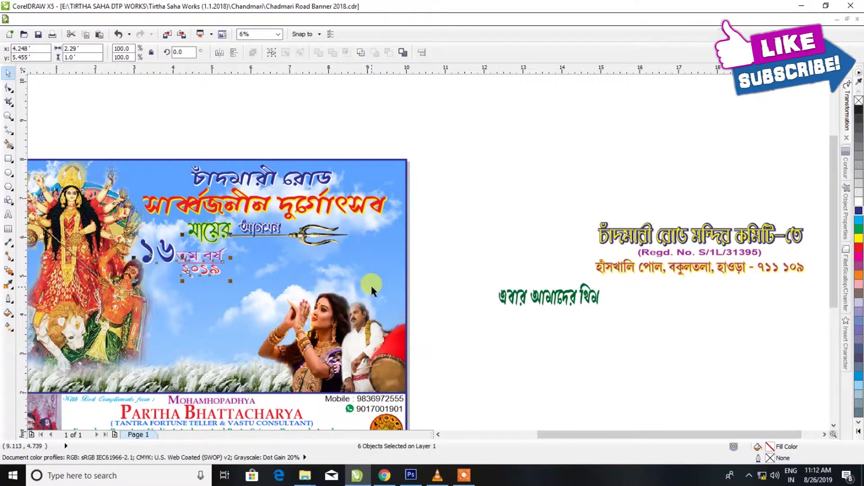
scroll(371, 284, "down", 1)
left_click_drag(636, 292, 635, 294)
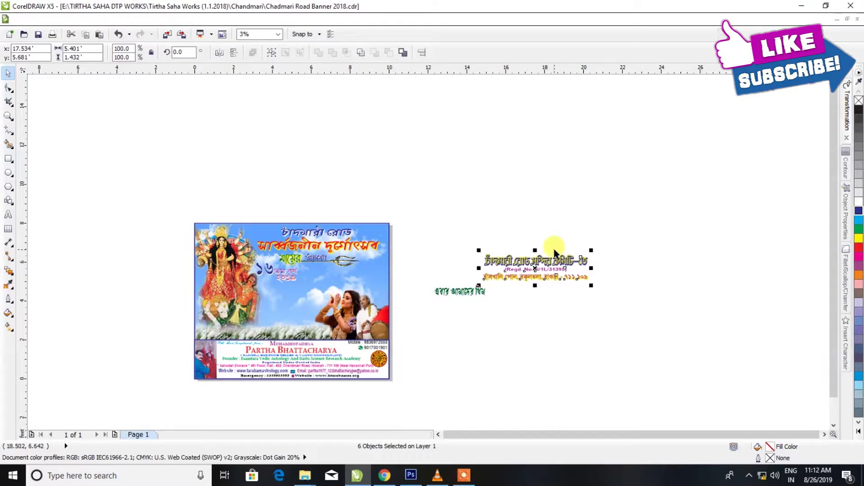
- Move the ১৬ তম বর্ষ ২০১৯ badge lower, making room for the committee block
left_click_drag(550, 260, 338, 275)
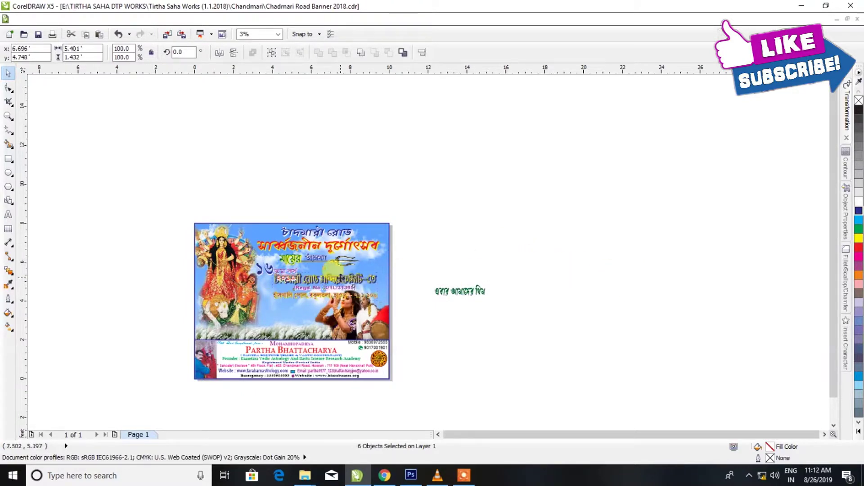
scroll(293, 283, "up", 1)
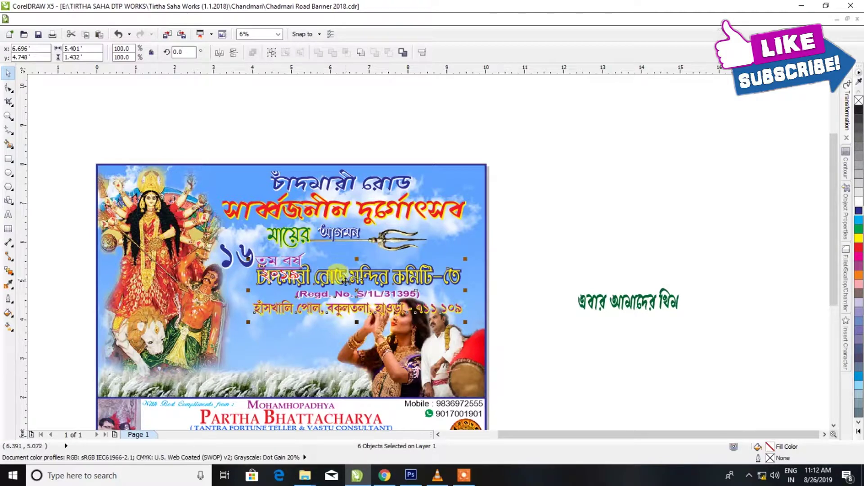
left_click_drag(343, 277, 661, 229)
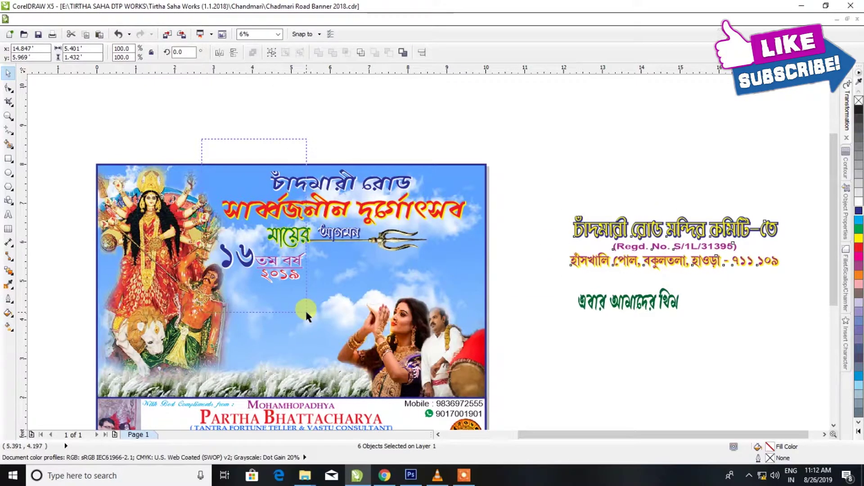
left_click(282, 265)
left_click_drag(282, 266, 289, 343)
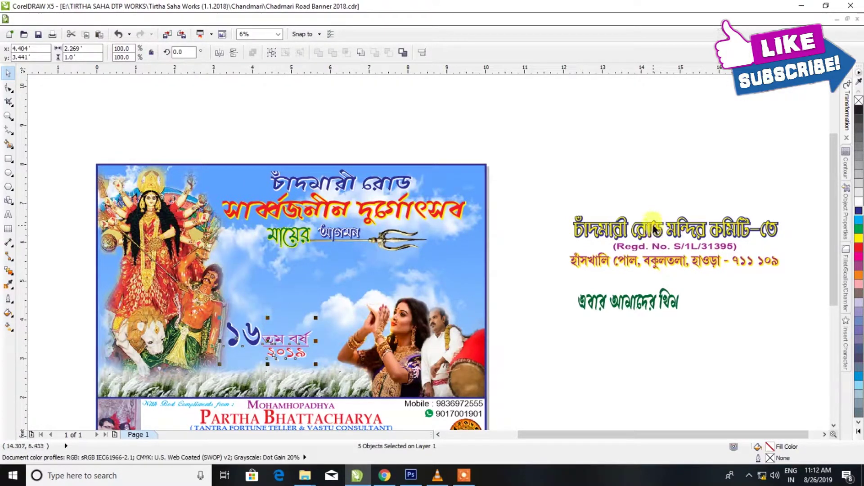
- Place the committee, registration and address block below the trident line, nudged slightly up-right
left_click_drag(610, 277, 793, 288)
mouse_move(665, 233)
left_mouse_down()
mouse_move(329, 268)
mouse_move(348, 268)
left_mouse_up()
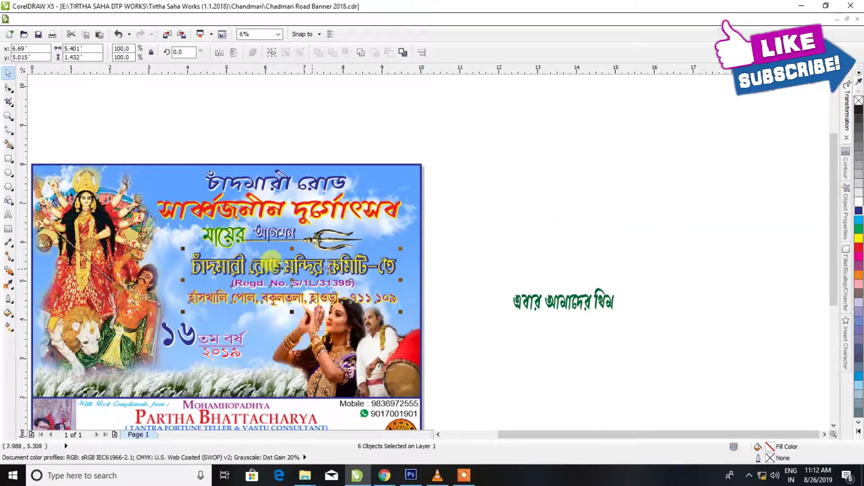
scroll(216, 258, "up", 1)
left_click_drag(275, 270, 223, 274)
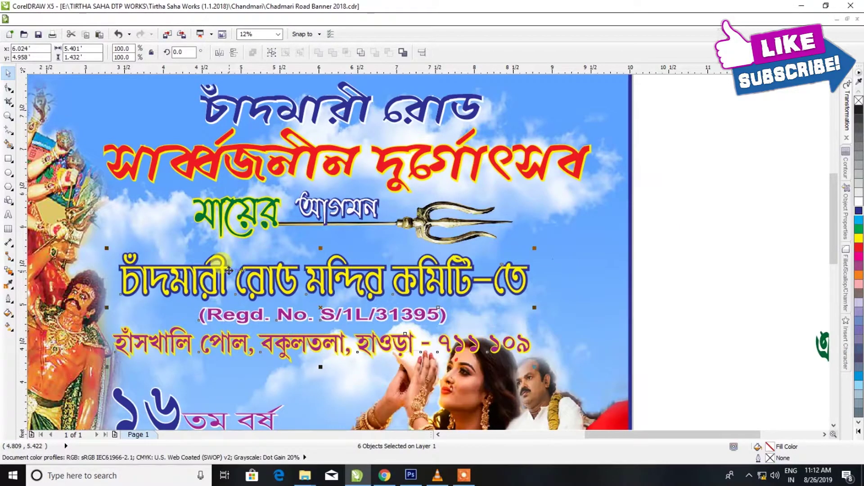
left_click_drag(395, 266, 402, 264)
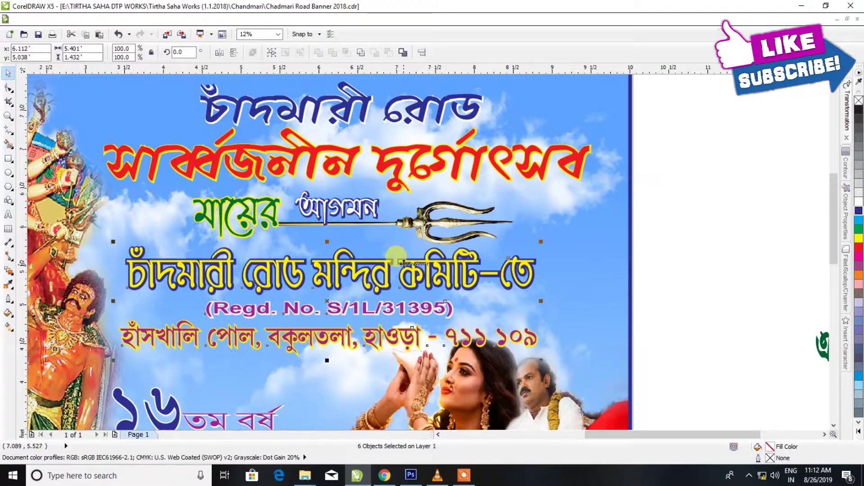
left_click(703, 262)
scroll(703, 262, "down", 1)
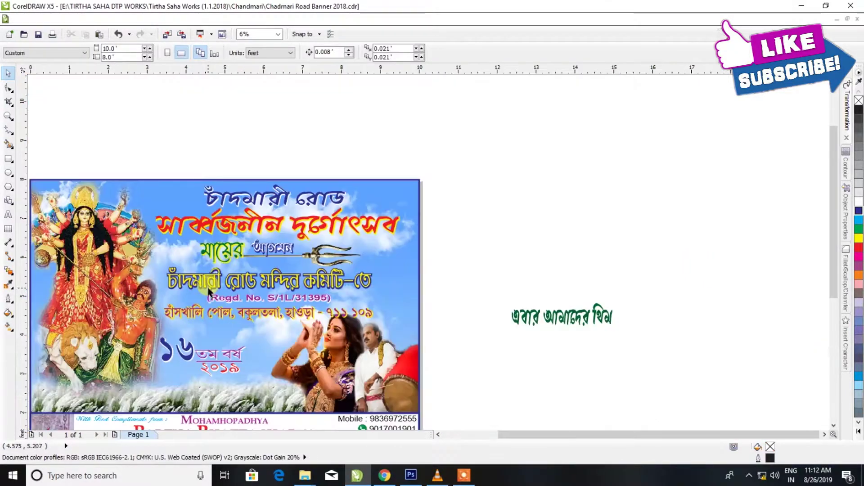
- Delete the stray green Bengali text beside the page
left_click(534, 315)
key("Delete")
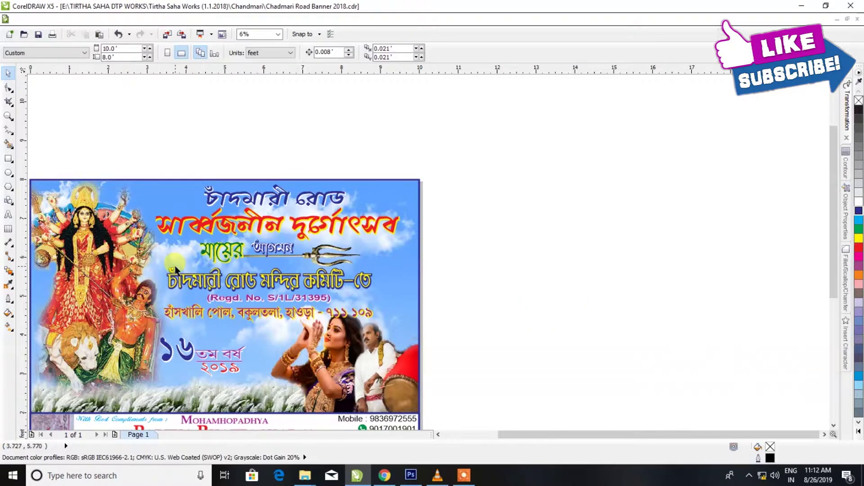
scroll(176, 269, "up", 1)
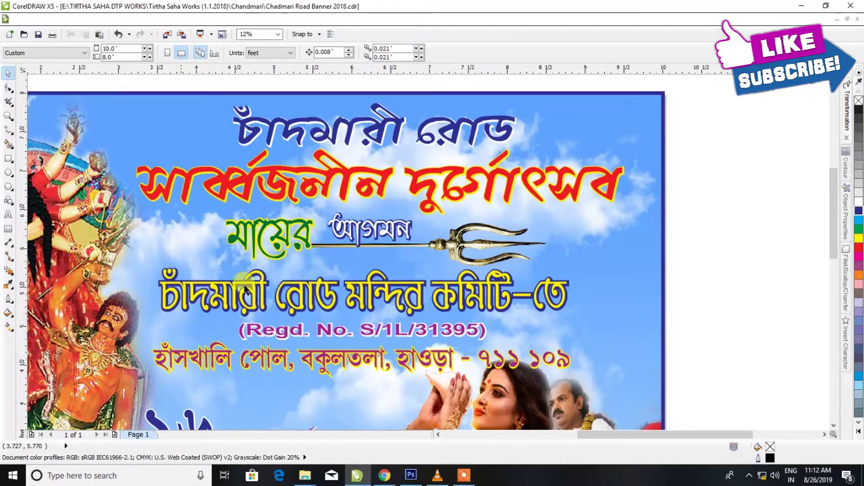
left_click(413, 355)
scroll(261, 340, "down", 1)
scroll(261, 342, "down", 1)
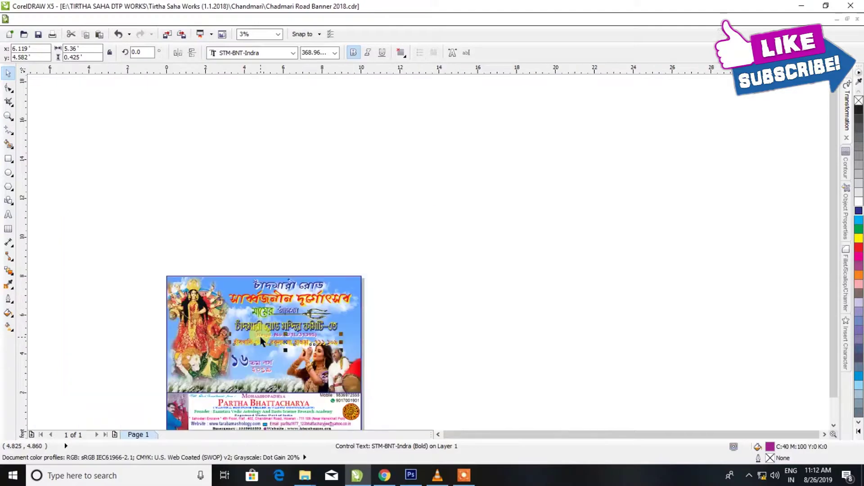
scroll(213, 388, "up", 1)
- Move the ১৬তম বর্ষ ২০১৯ group lower, just above the kash flowers near Durga
left_click_drag(84, 309, 426, 378)
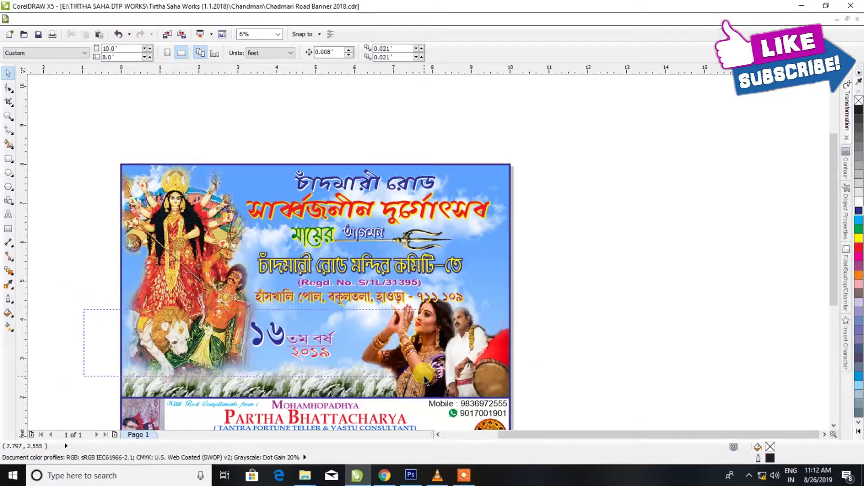
scroll(274, 333, "up", 1)
mouse_move(272, 334)
left_mouse_down()
mouse_move(199, 348)
mouse_move(216, 358)
left_mouse_up()
scroll(266, 328, "down", 1)
scroll(205, 345, "up", 1)
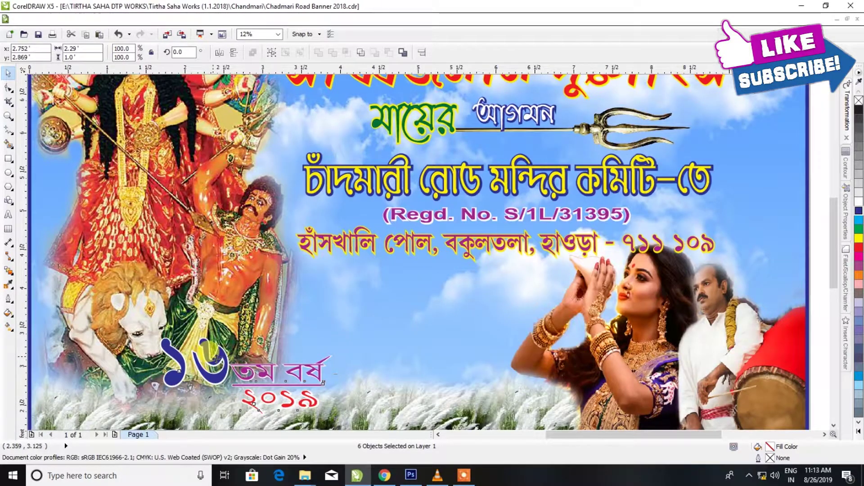
left_click_drag(216, 358, 229, 356)
scroll(229, 357, "down", 1)
left_click(101, 352)
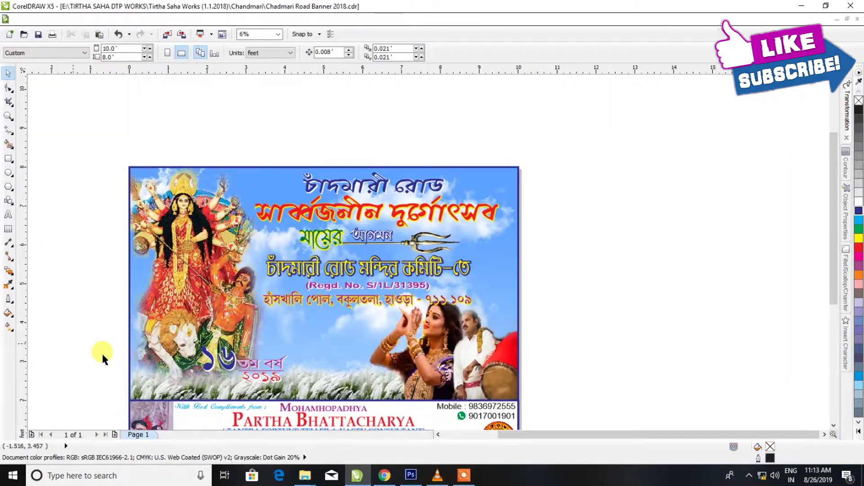
scroll(199, 342, "up", 3)
scroll(180, 303, "up", 1)
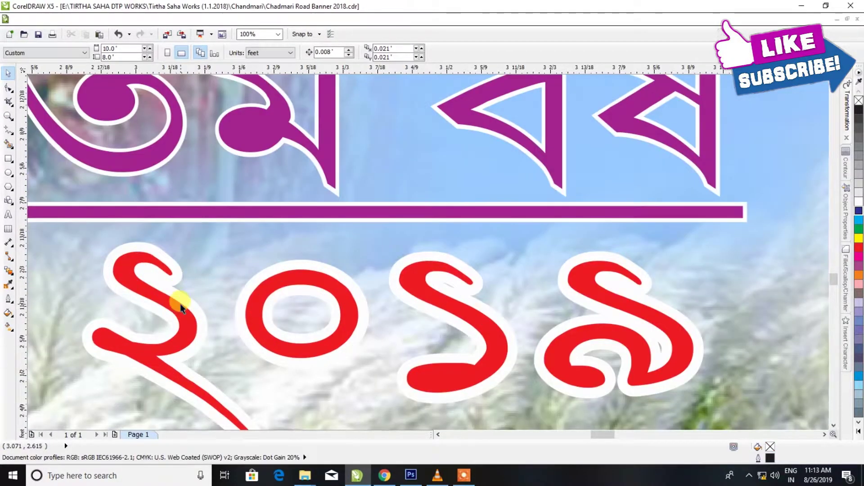
left_click(181, 304)
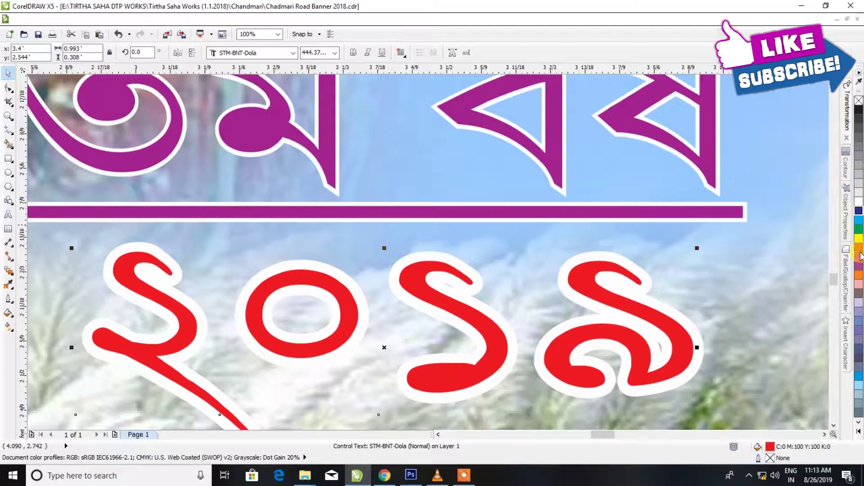
- Fill the তম বর্ষ text green, undoing a trial cyan fill
left_click(560, 151)
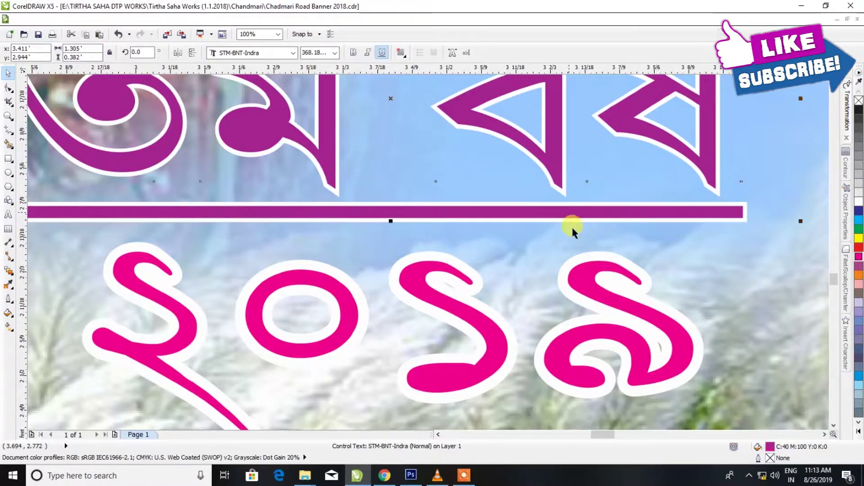
scroll(572, 230, "down", 2)
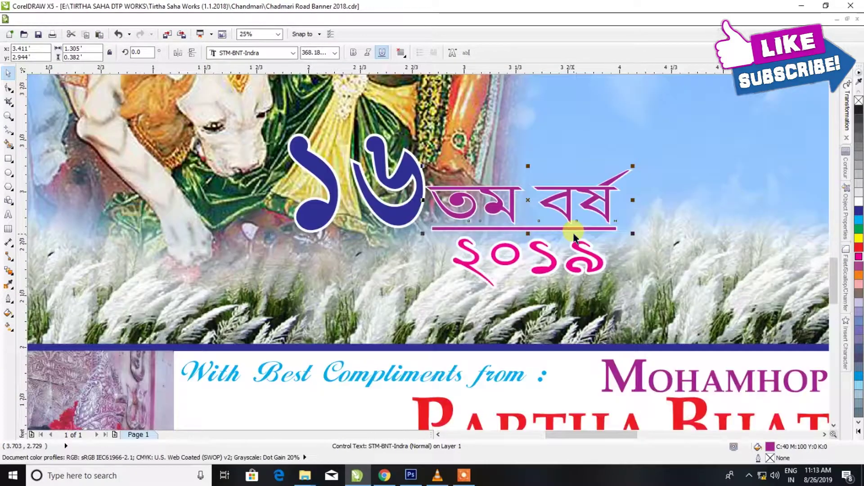
left_click(858, 223)
key("ctrl+z")
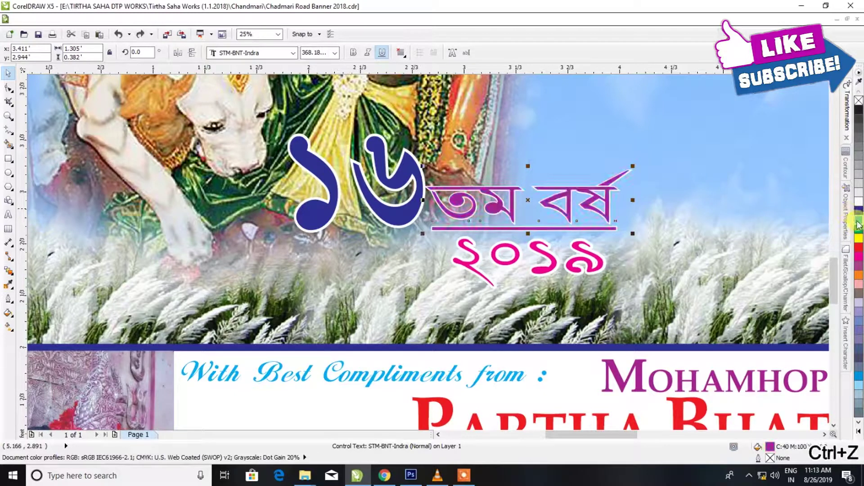
left_click(859, 232)
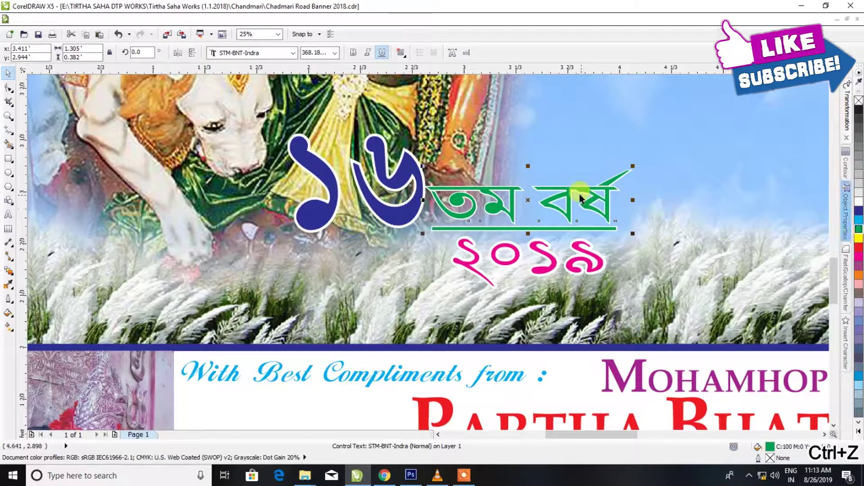
scroll(531, 185, "up", 3)
- Widen the white contour around তম বর্ষ to an offset of 0.009"
left_click(535, 187)
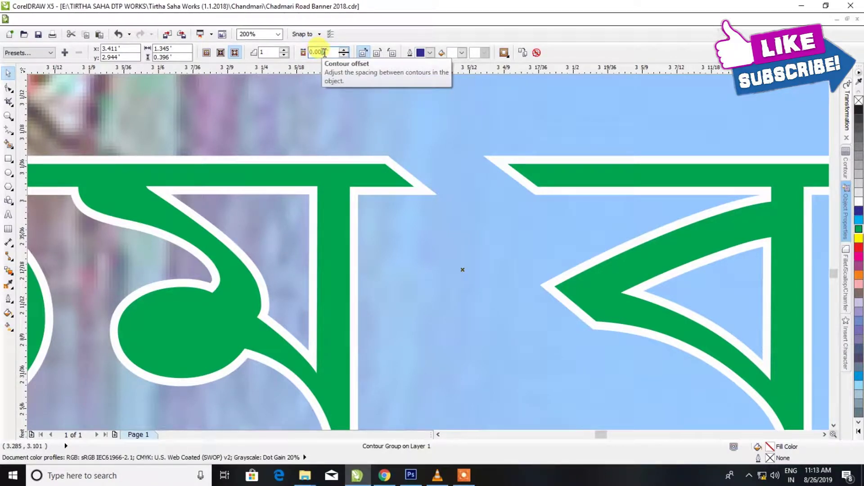
type("0.009")
key("Return")
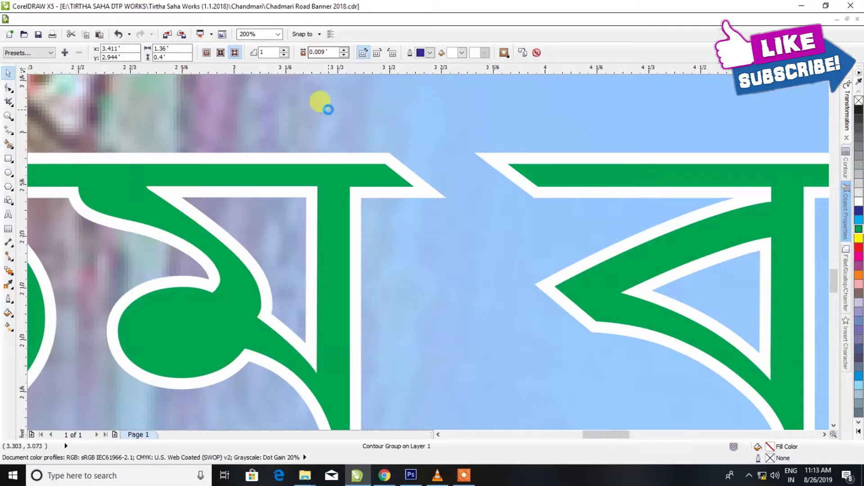
scroll(327, 108, "down", 3)
scroll(279, 97, "up", 1)
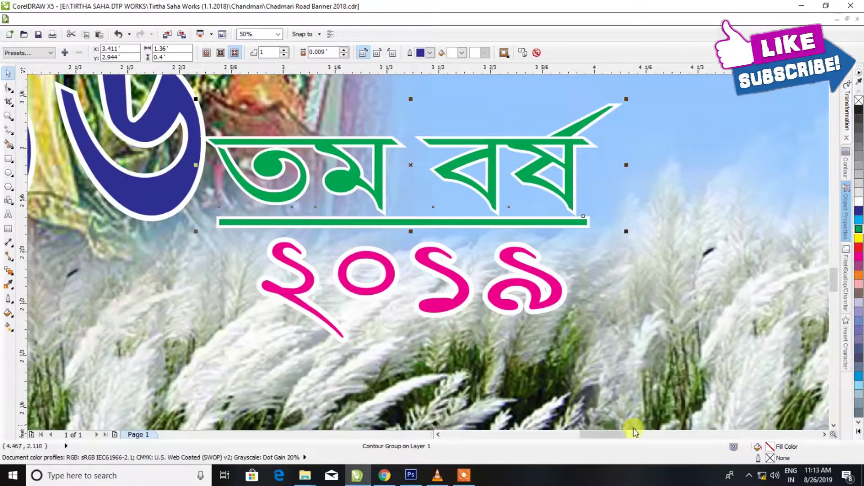
scroll(402, 165, "down", 2)
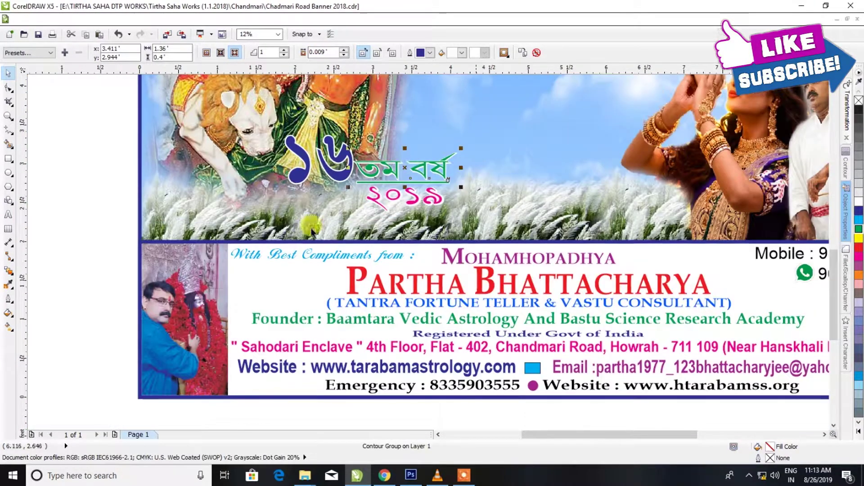
left_click(62, 187)
scroll(61, 188, "down", 1)
scroll(242, 144, "up", 2)
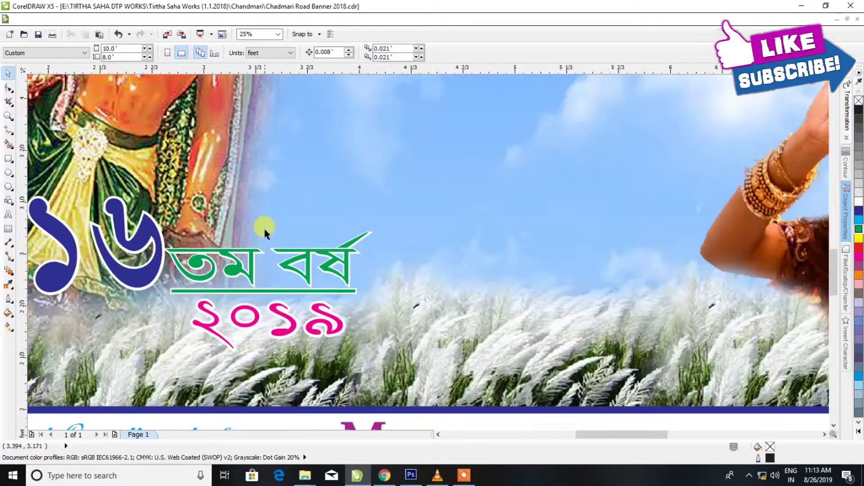
- Darken the তম বর্ষ fill to C100 M0 Y100 K30 using the CMYK values
left_click(251, 255)
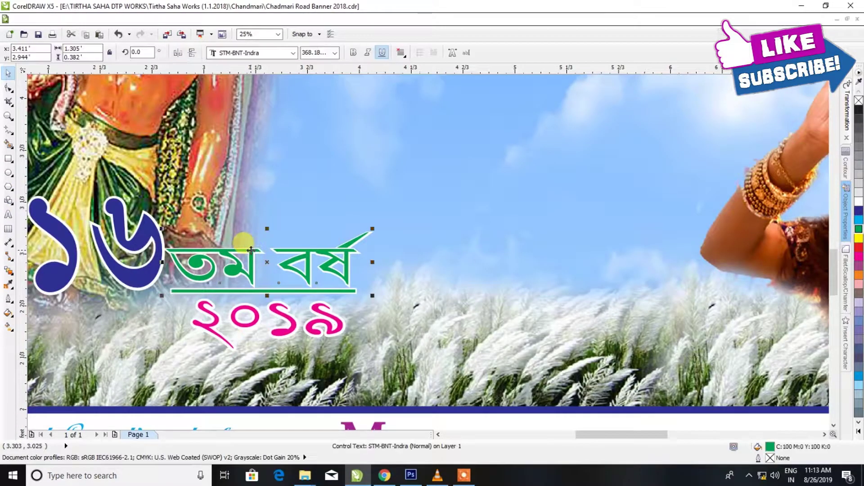
double_click(801, 449)
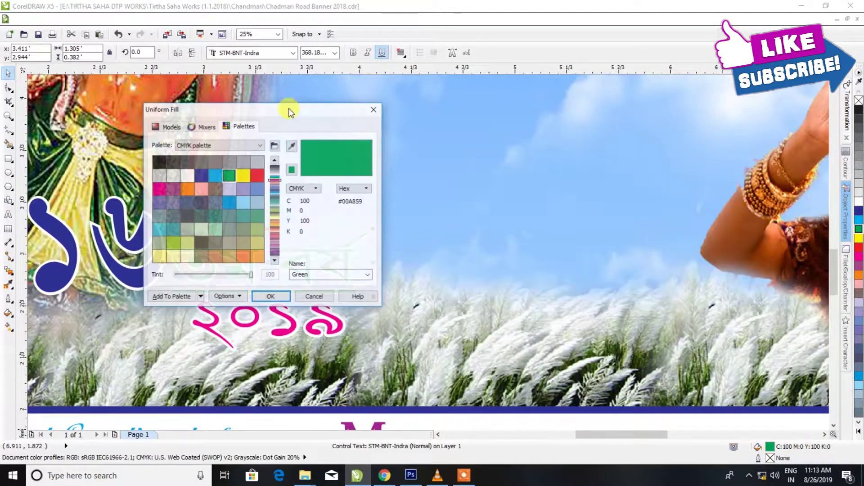
left_click(169, 126)
double_click(310, 250)
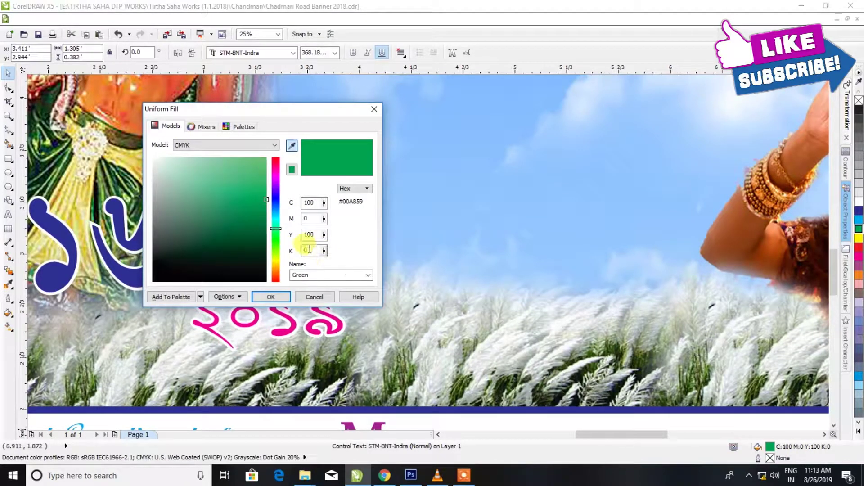
type("30")
key("Return")
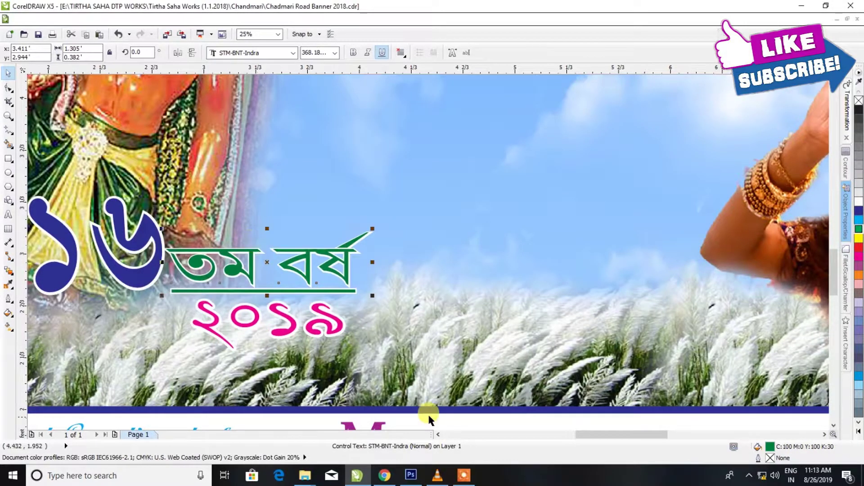
scroll(422, 414, "down", 3)
scroll(332, 89, "up", 2)
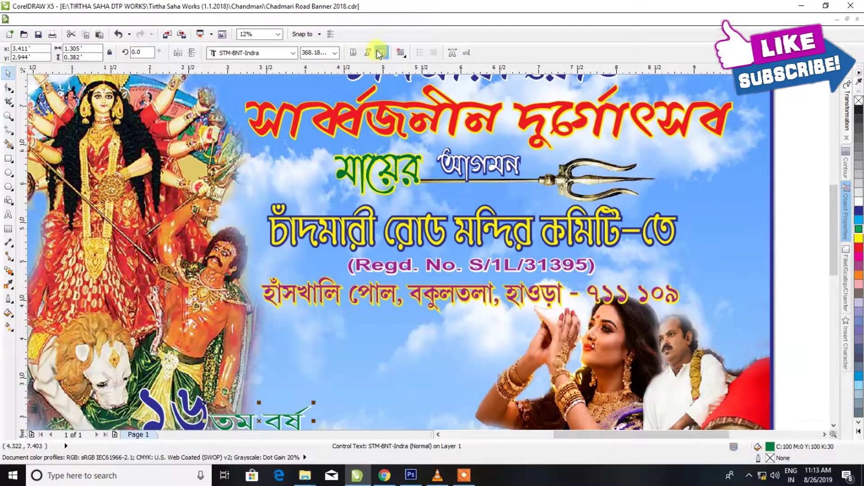
- Make the তম বর্ষ text bold
left_click(359, 57)
scroll(352, 247, "down", 1)
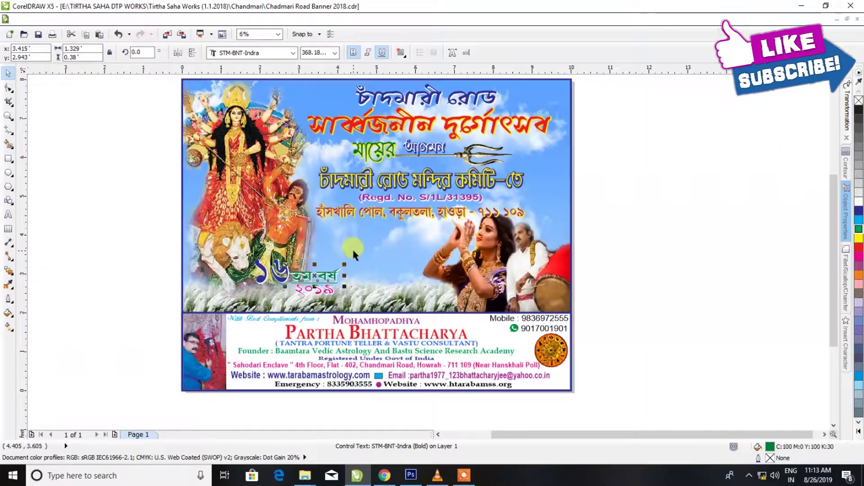
scroll(352, 243, "up", 1)
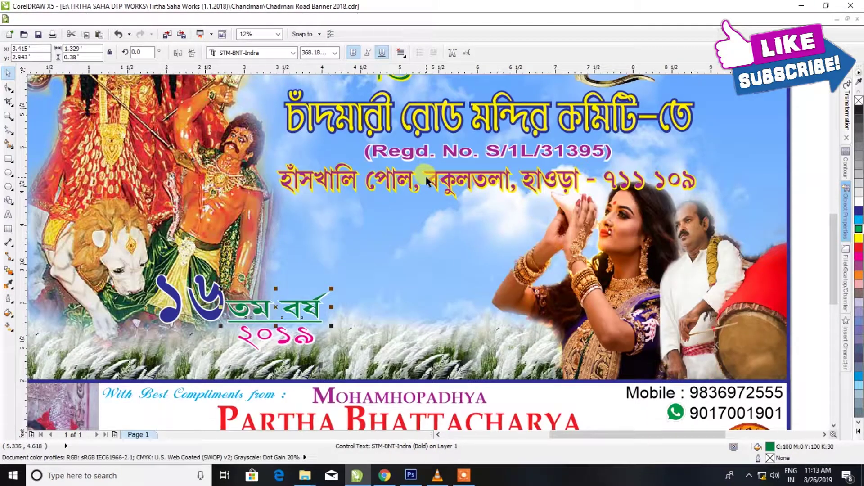
scroll(426, 186, "down", 2)
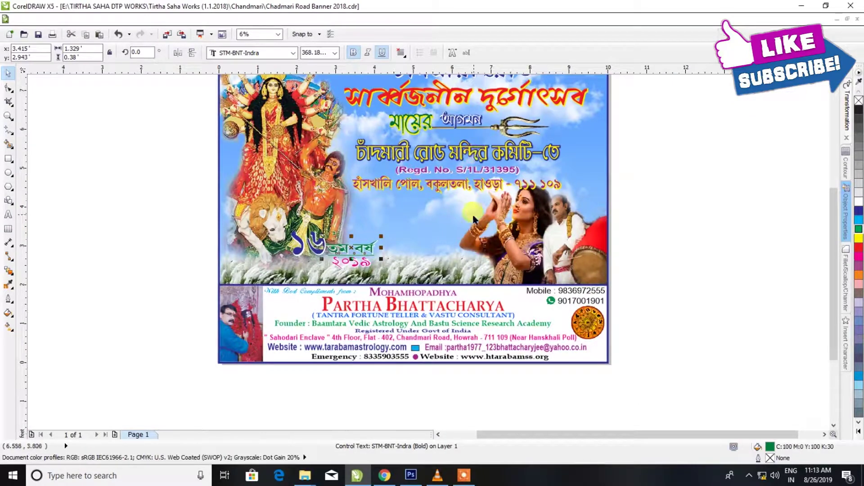
scroll(474, 219, "down", 1)
scroll(480, 173, "up", 1)
- Move the address text down slightly and break it onto two lines before হাওড়া
left_click_drag(451, 235, 456, 242)
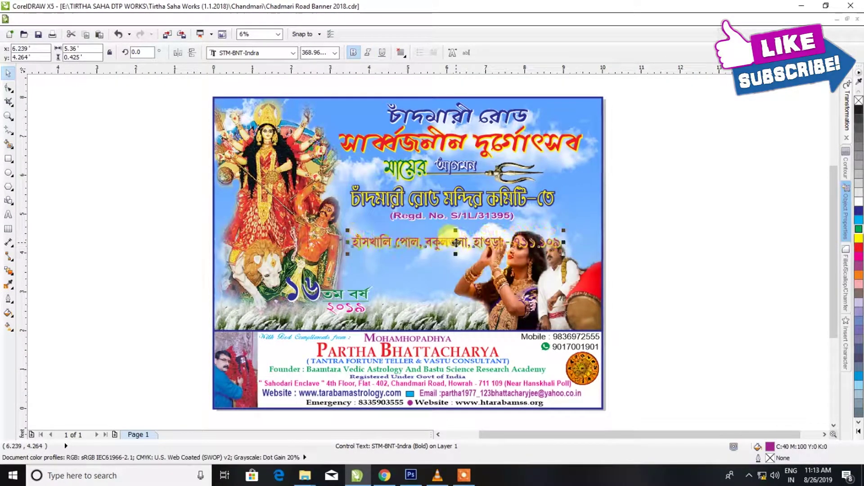
key("F8")
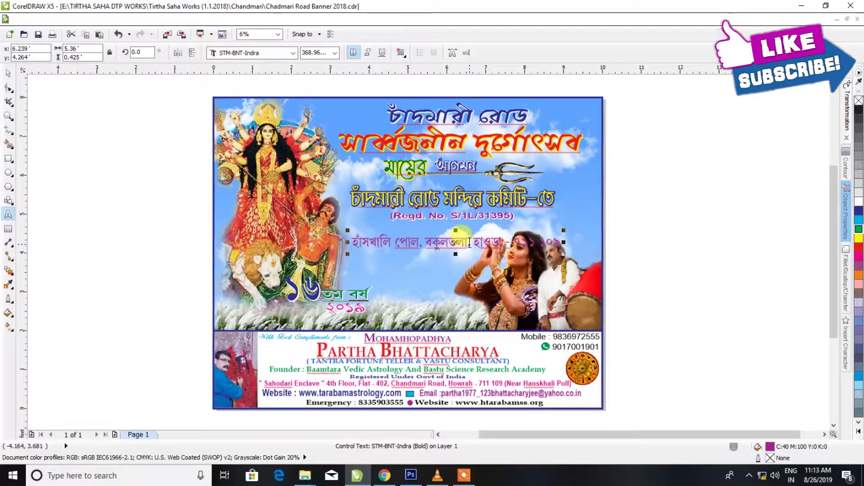
left_click(470, 243)
key("Return")
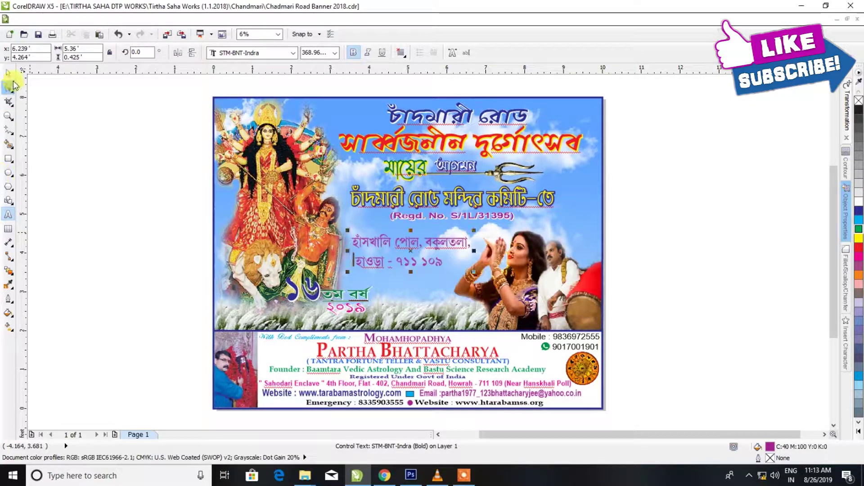
- Centre-align the two-line address text
scroll(47, 88, "up", 4)
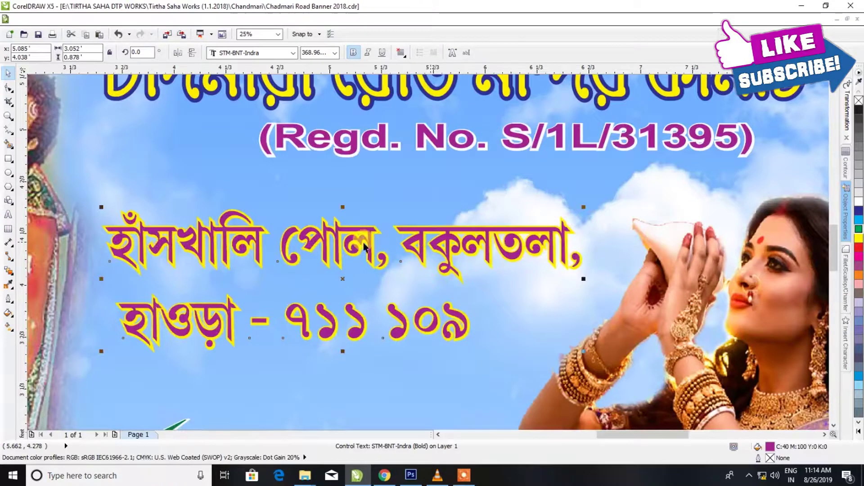
left_click(401, 52)
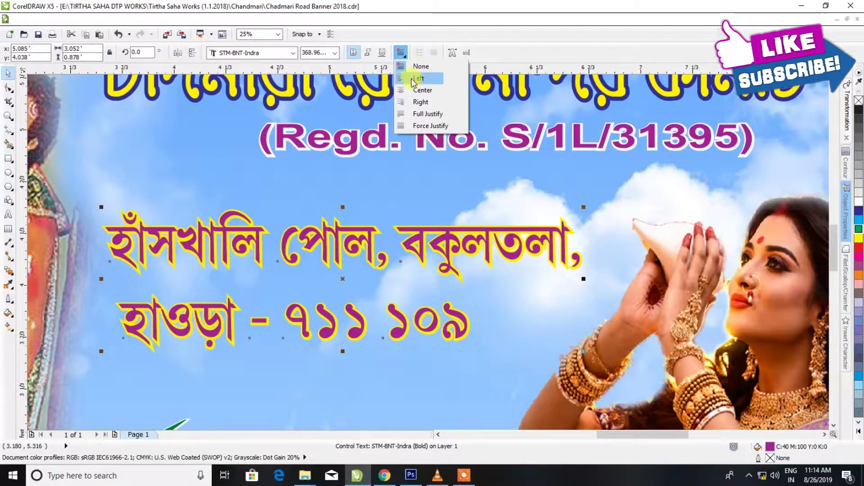
left_click(419, 90)
scroll(418, 98, "down", 2)
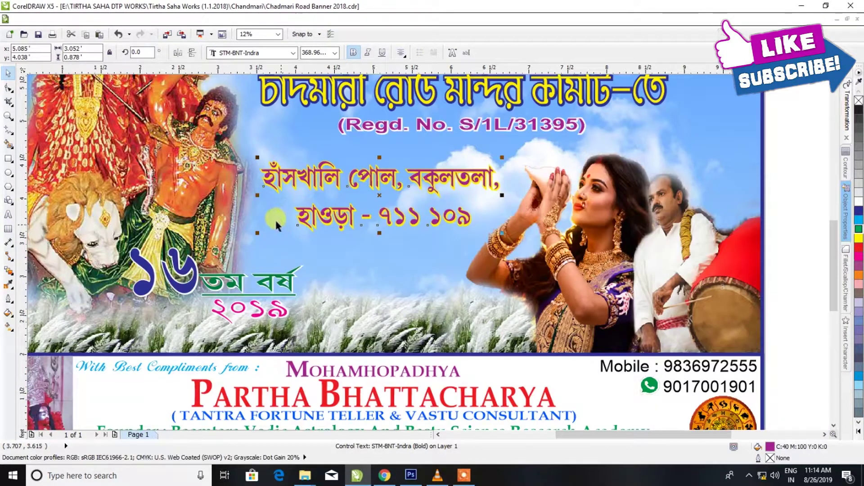
- Tighten the address line spacing and stretch the text taller
left_click(8, 88)
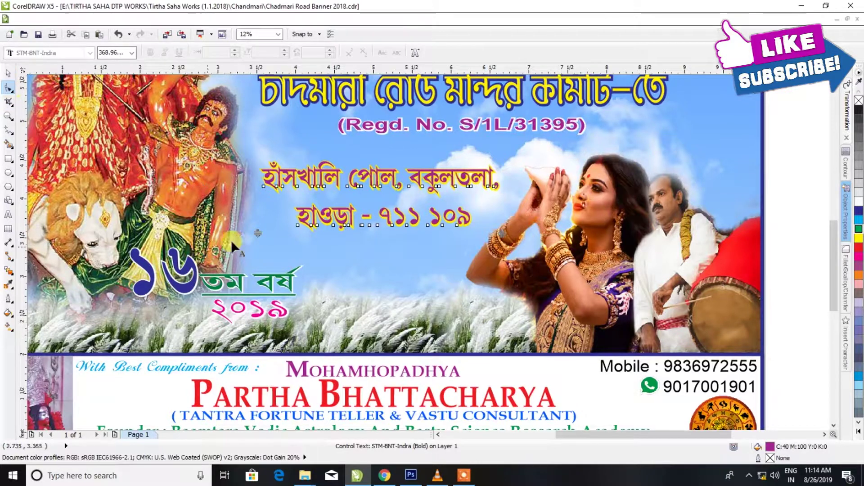
left_click_drag(258, 233, 258, 225)
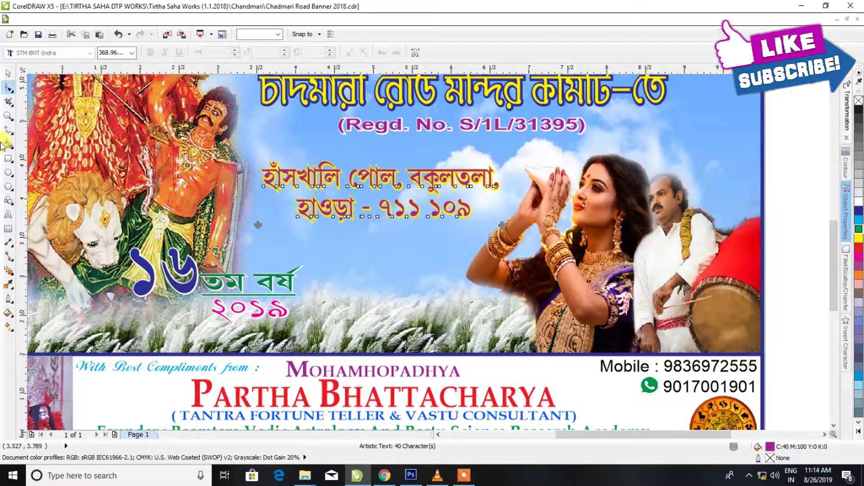
key("space")
left_click_drag(381, 223, 380, 214)
- Move the Regd. No. line lower on the banner
scroll(379, 214, "down", 2)
scroll(387, 211, "down", 1)
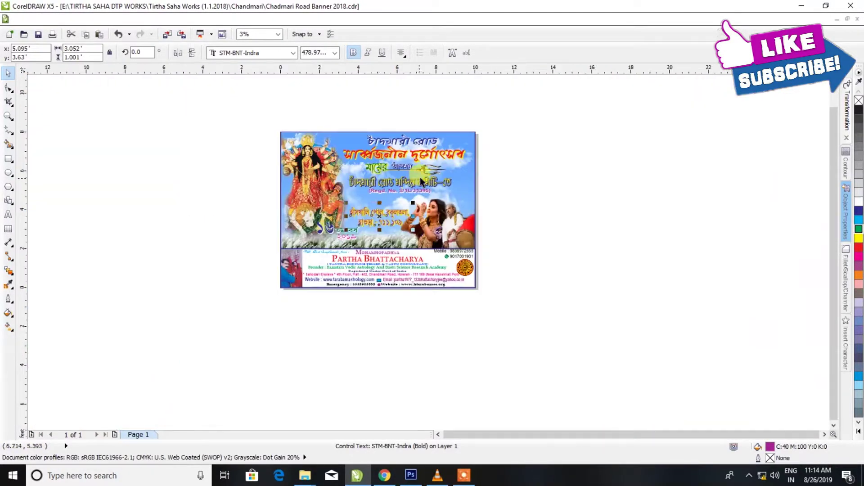
scroll(408, 206, "up", 3)
left_click_drag(395, 231, 396, 254)
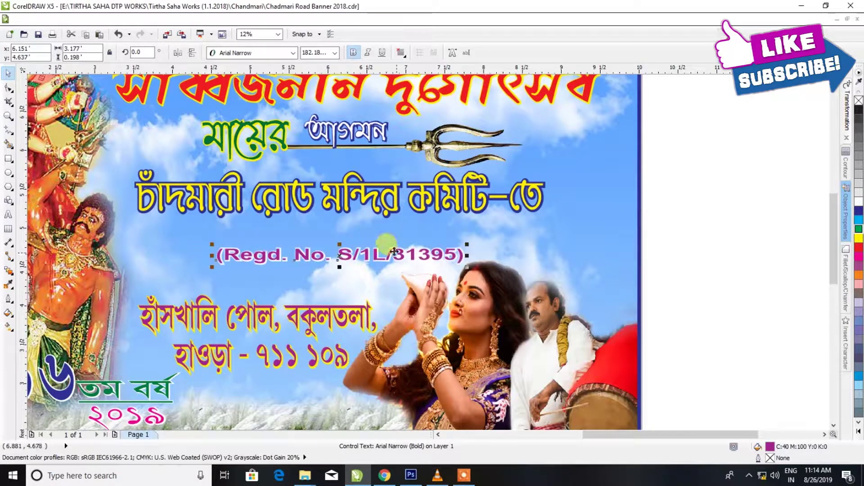
- Widen the committee heading, nudge it down-right, and squash the Regd. No. line vertically
mouse_move(347, 207)
left_mouse_down()
mouse_move(366, 202)
mouse_move(352, 237)
left_mouse_up()
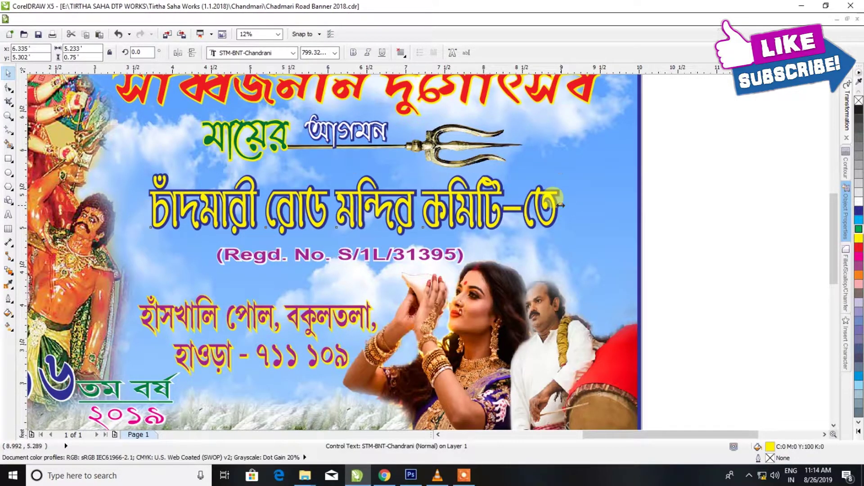
left_click_drag(562, 204, 562, 203)
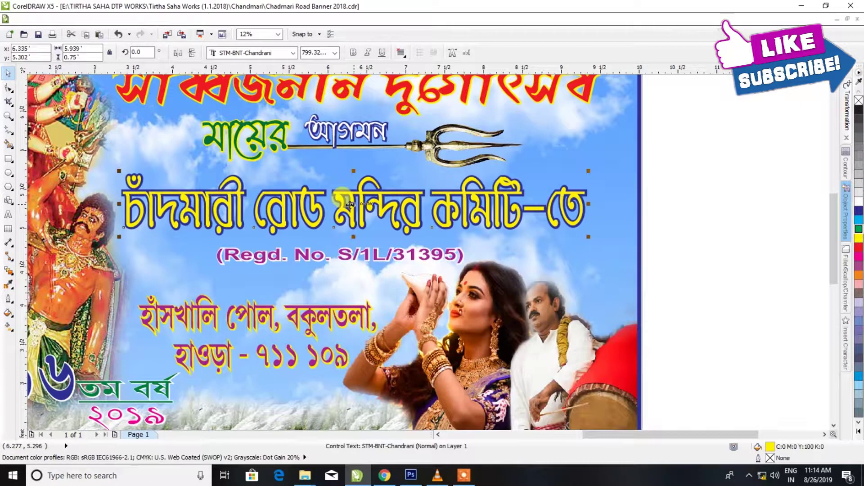
left_click_drag(349, 204, 351, 209)
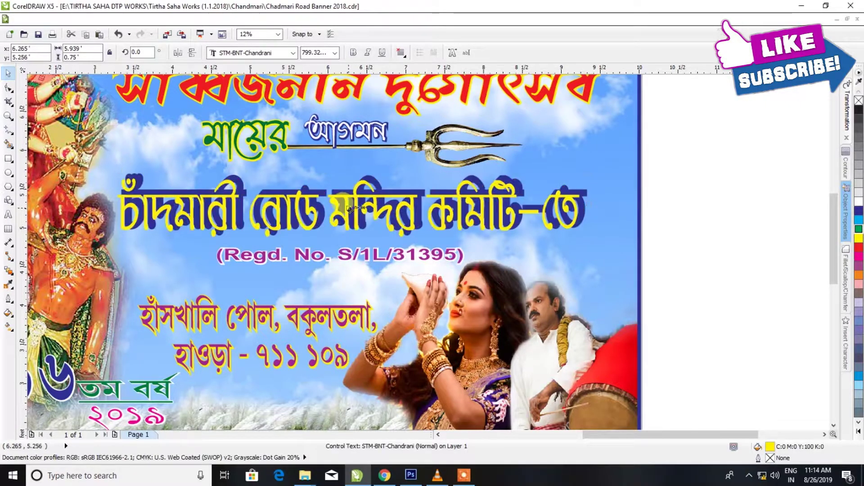
left_click(330, 252)
left_click_drag(341, 266, 340, 277)
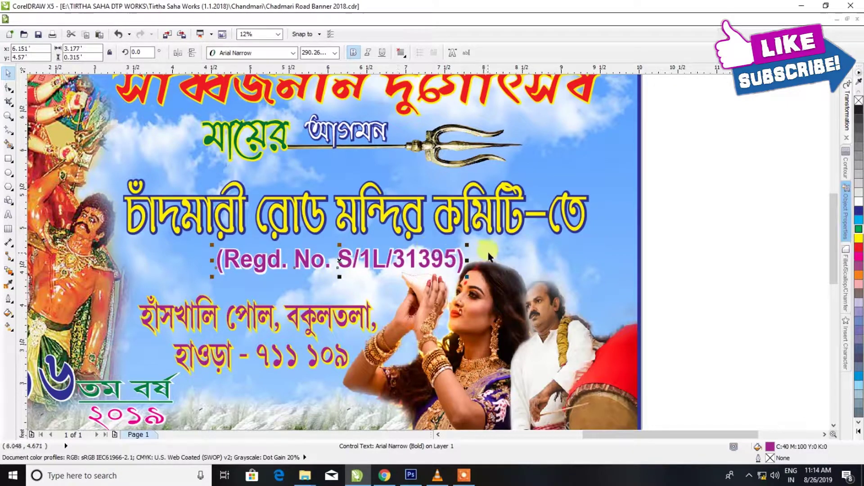
- Stretch the Regd. No. S/1L/31395 line wider, slightly taller, and shift it right and up
left_click_drag(466, 260, 472, 259)
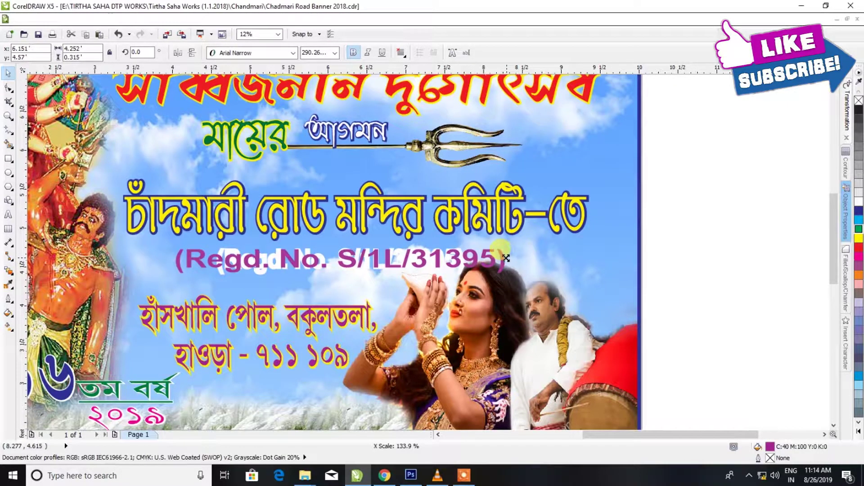
left_click_drag(472, 259, 473, 259)
scroll(335, 252, "up", 1)
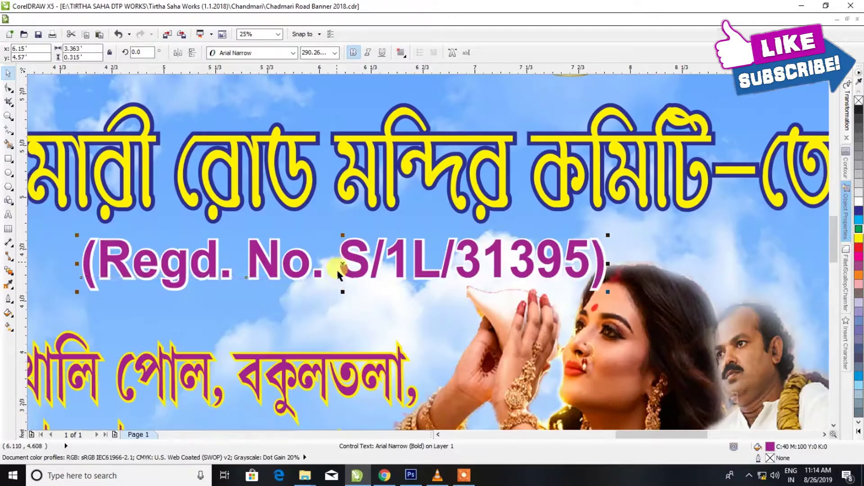
left_click_drag(343, 283, 343, 281)
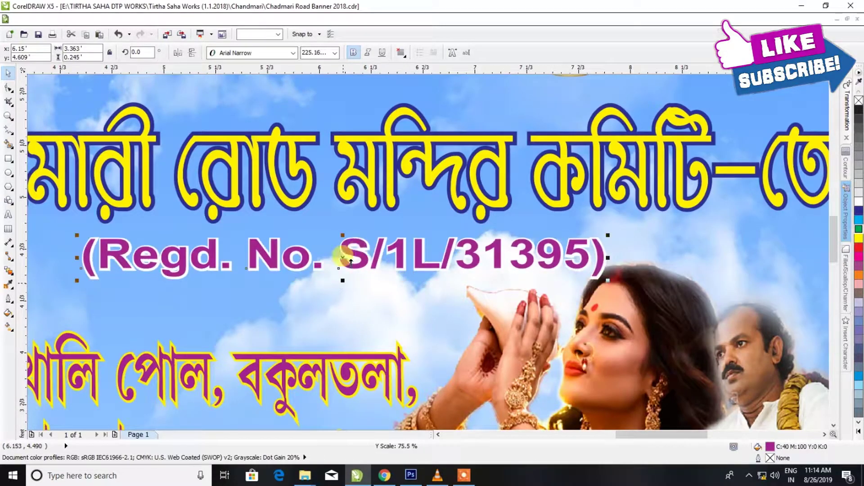
left_click_drag(374, 248, 386, 245)
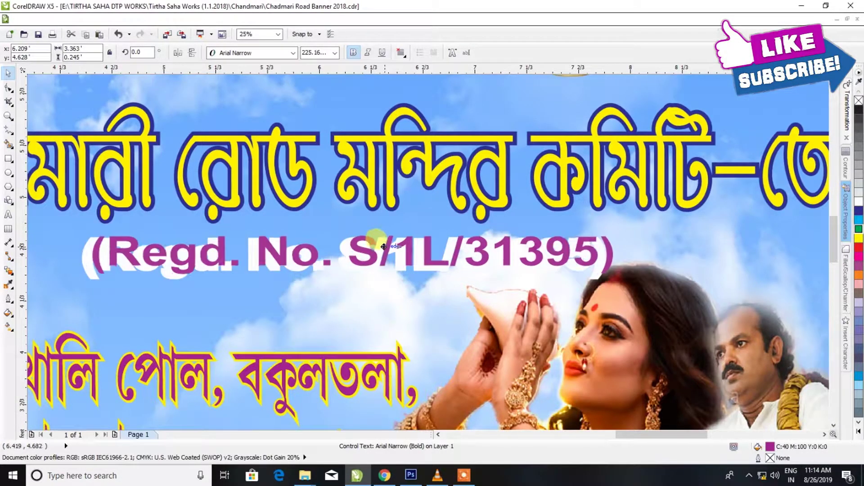
- Select the আগমন text, then clear the selection
scroll(386, 246, "down", 2)
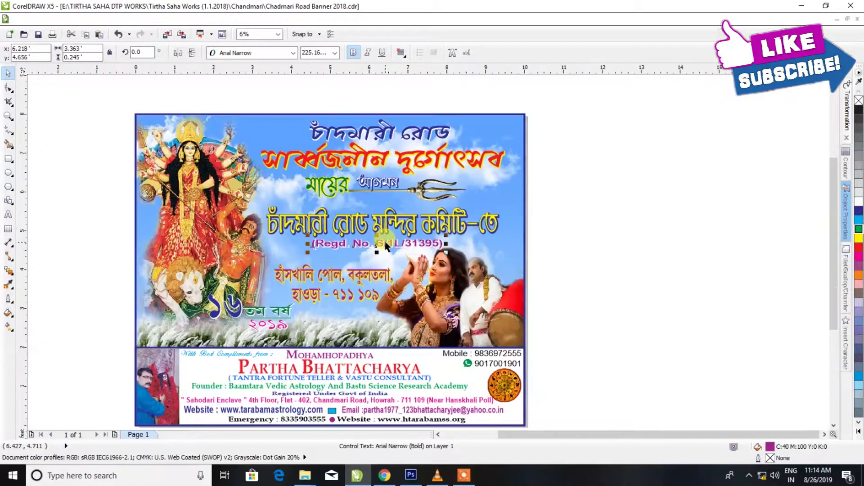
left_click(378, 182)
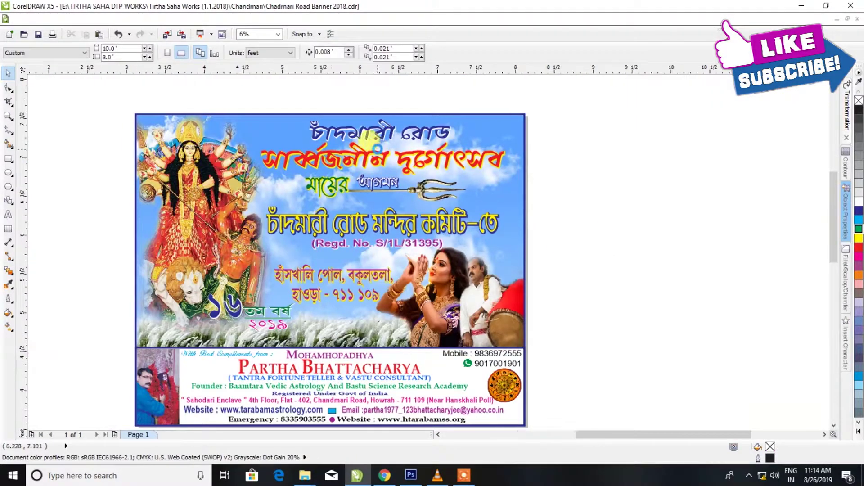
scroll(378, 181, "up", 1)
left_click(717, 216)
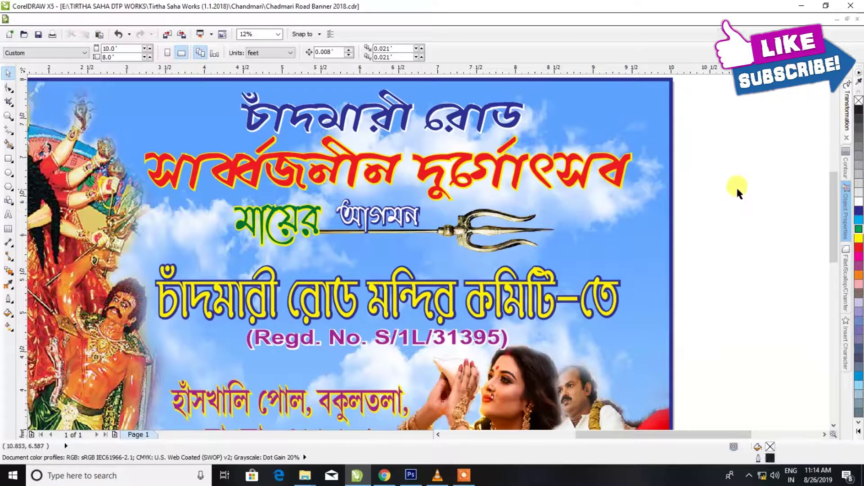
- Move the মায়ের আগমন line and trident together down and left
left_click_drag(738, 190, 163, 208)
left_click_drag(145, 253, 145, 253)
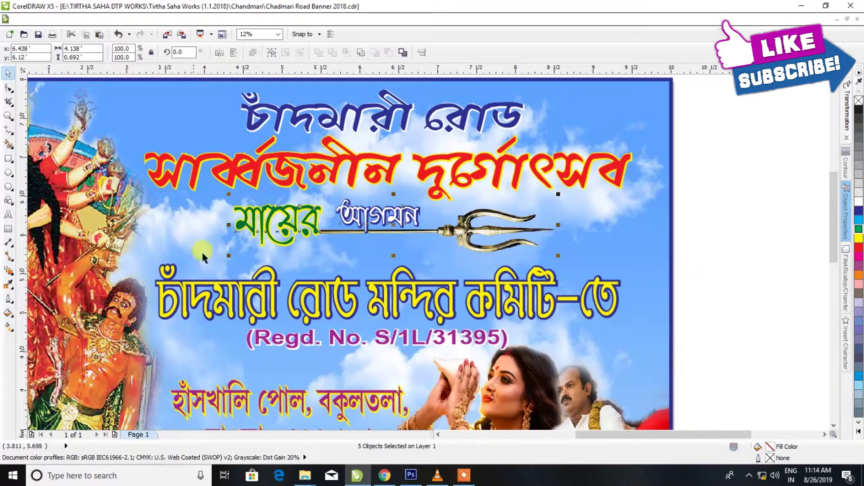
left_click_drag(298, 222, 281, 233)
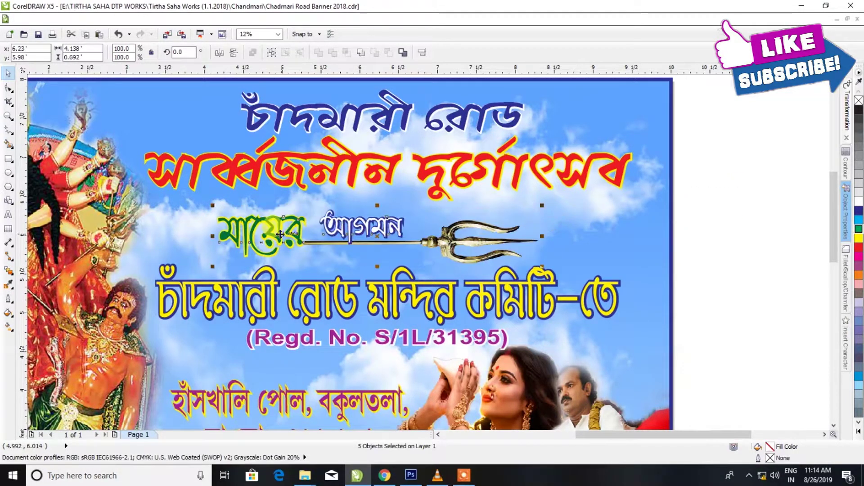
- Stretch the red সার্বজনীন দুর্গোৎসব heading taller, from 672.17 to 856.53
left_click(353, 180)
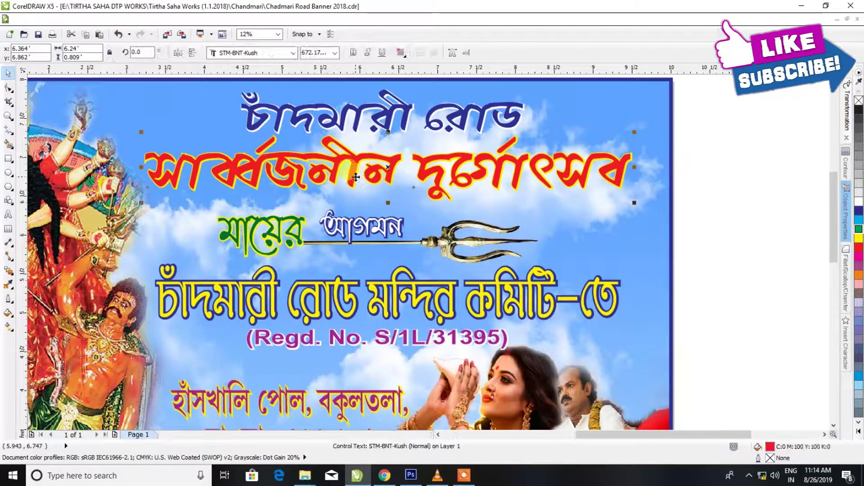
left_click_drag(388, 204, 387, 221)
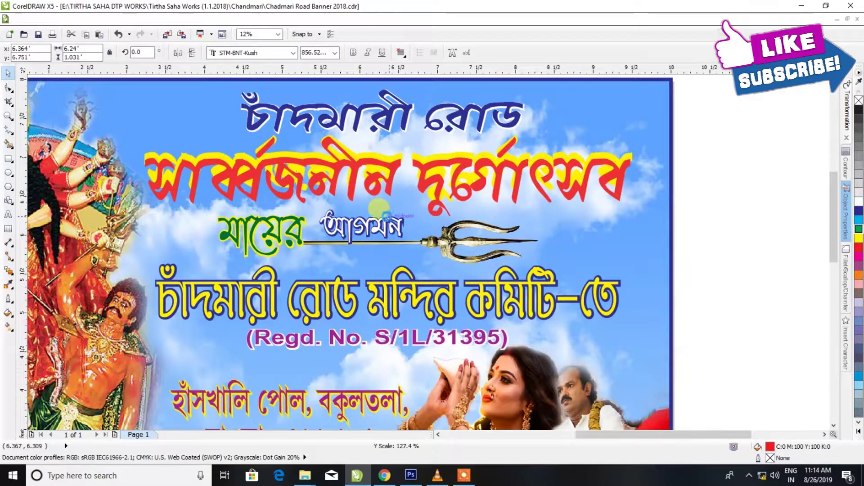
left_click(380, 112)
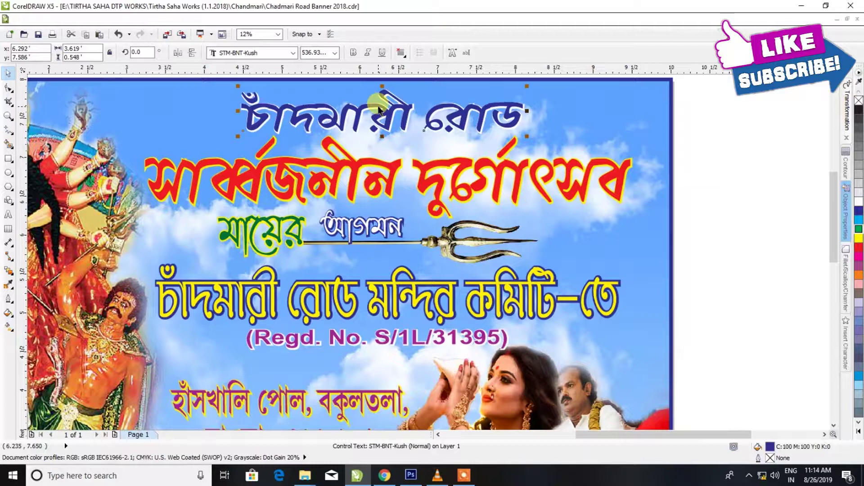
- Colour the চাঁদমারী রোড title yellow and its contour dark blue
left_click(858, 238)
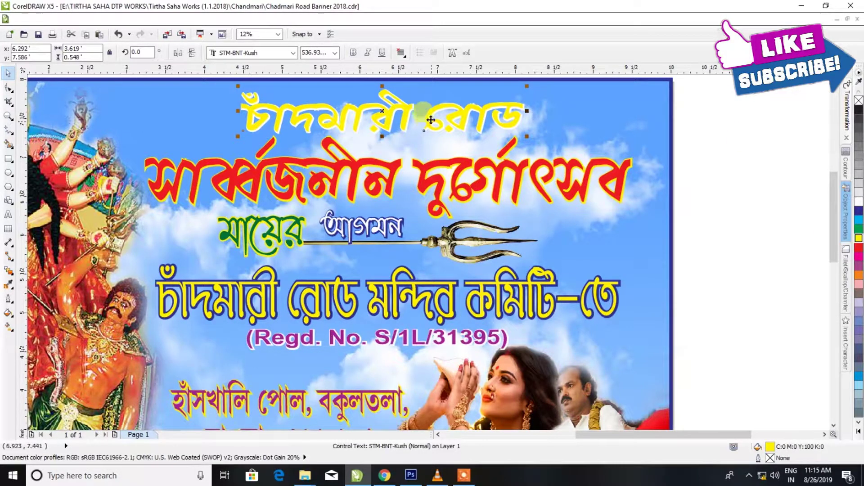
scroll(411, 91, "up", 3)
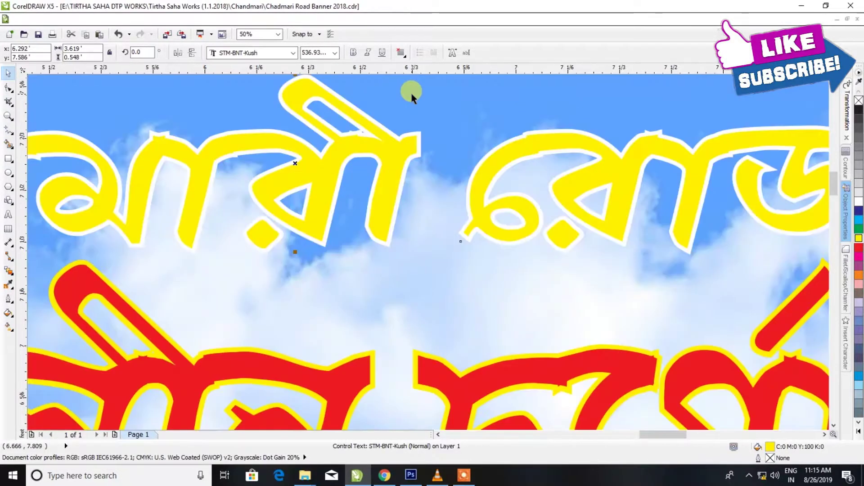
left_click(417, 130)
left_click(462, 53)
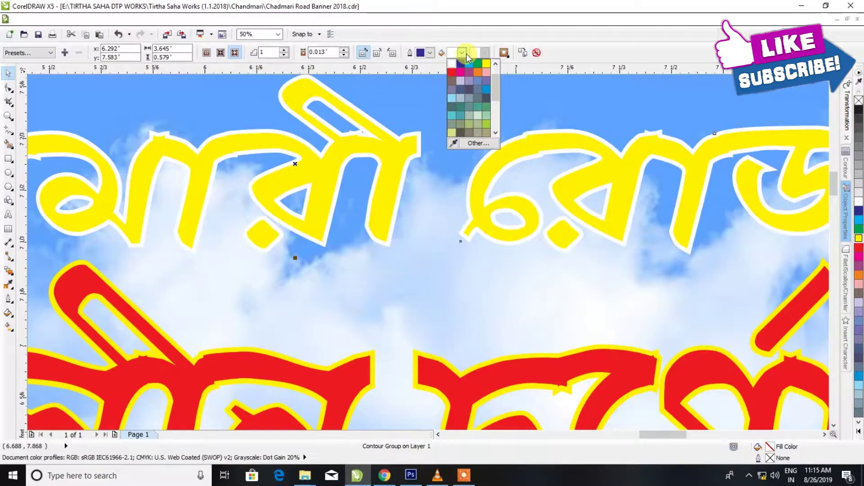
left_click(463, 63)
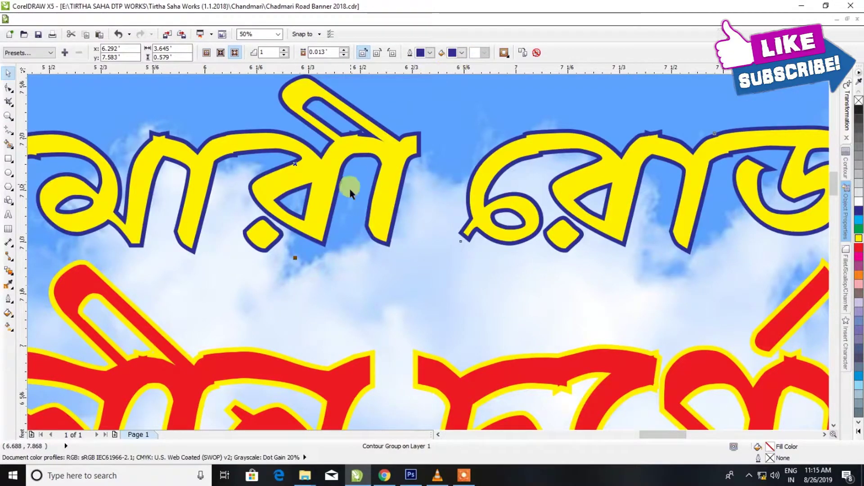
- Widen the title's contour offset from 0.013" to 0.03"
scroll(350, 188, "down", 2)
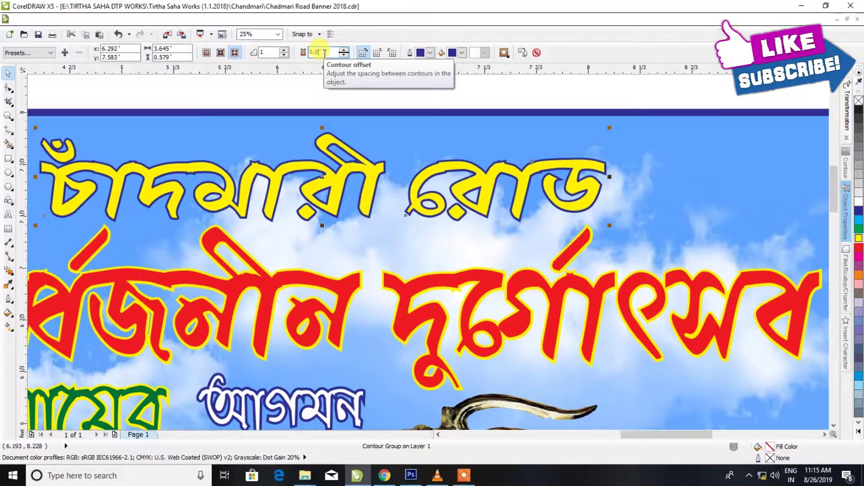
type("3\"")
key("Return")
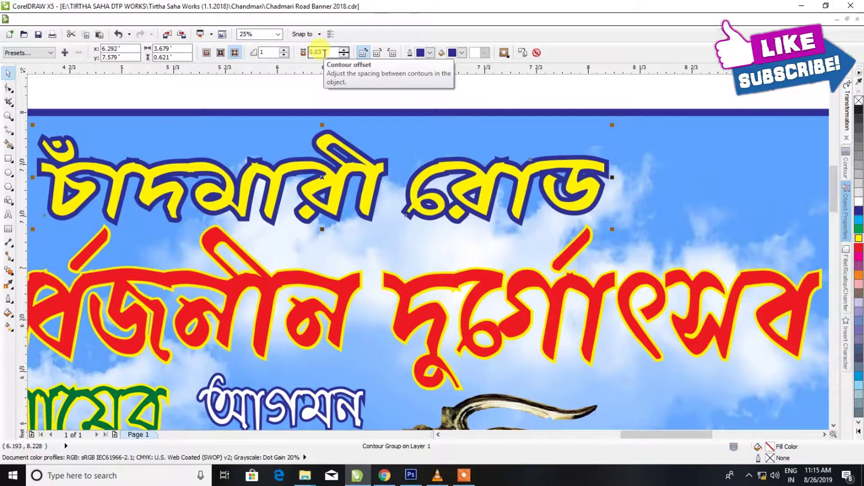
scroll(358, 158, "down", 1)
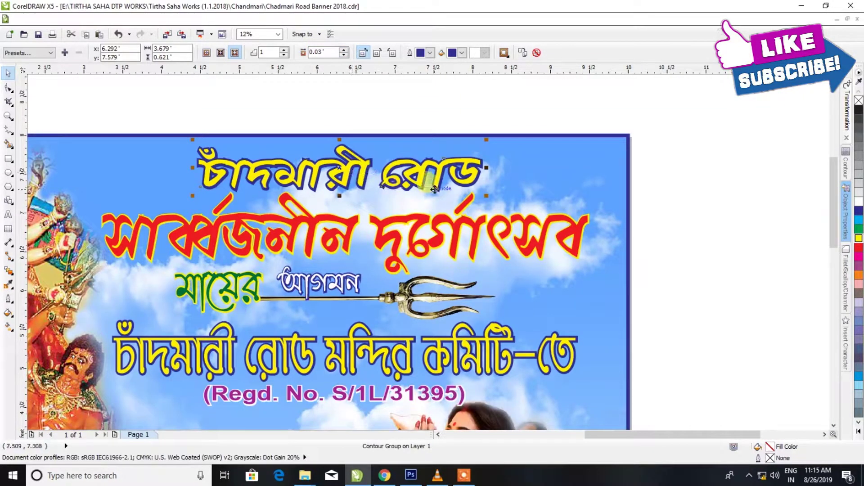
scroll(434, 189, "down", 1)
left_click(672, 255)
scroll(519, 204, "down", 1)
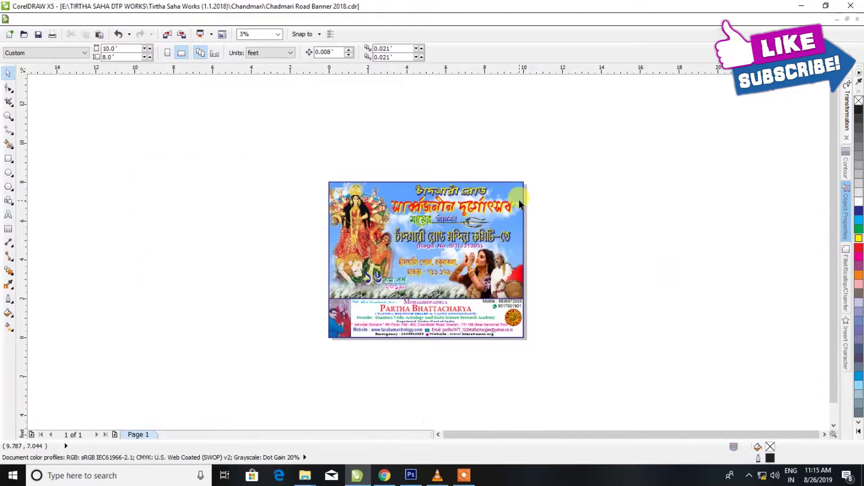
- Zoom in on the ১৬তম বর্ষ ২০১৯ numerals and select the ১৬ contour group
scroll(499, 278, "up", 1)
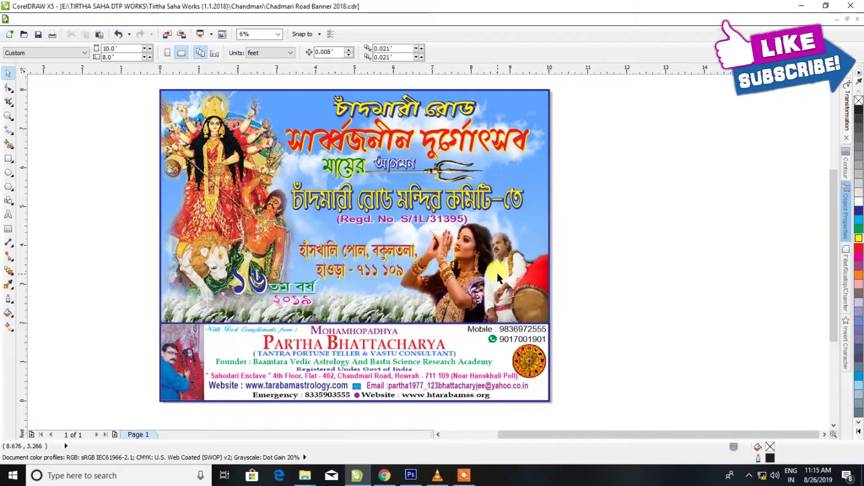
left_click(9, 118)
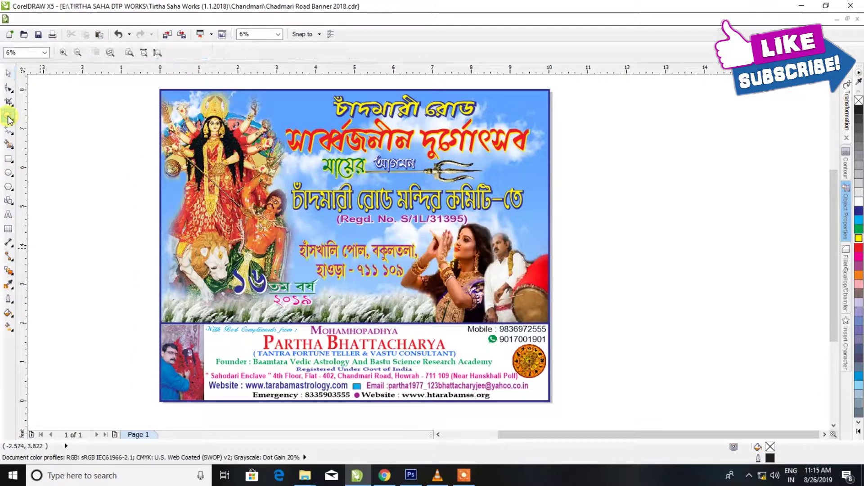
left_click_drag(218, 256, 283, 309)
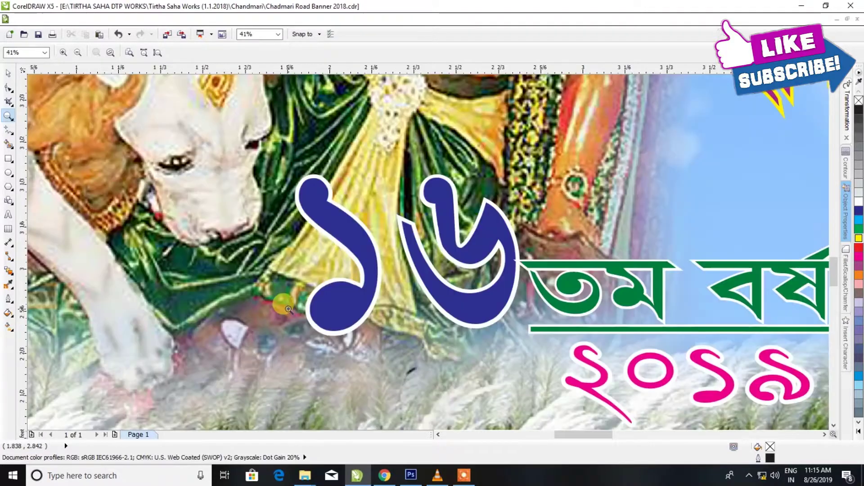
left_click(8, 71)
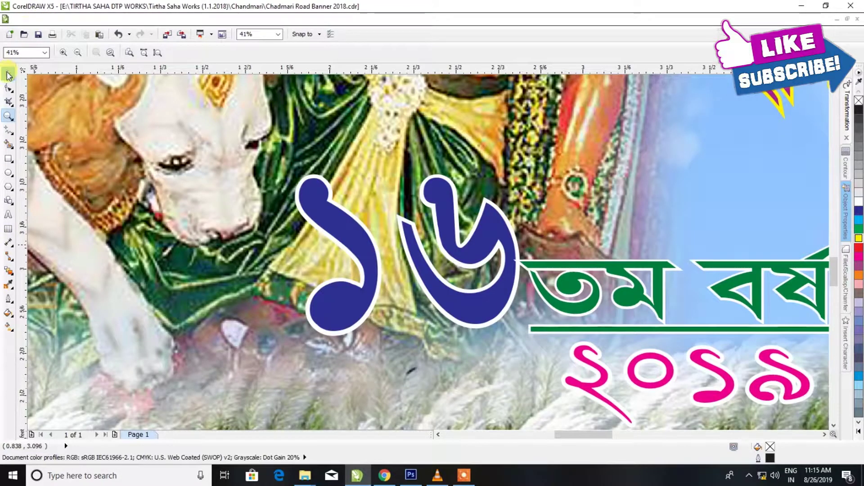
left_click(328, 195)
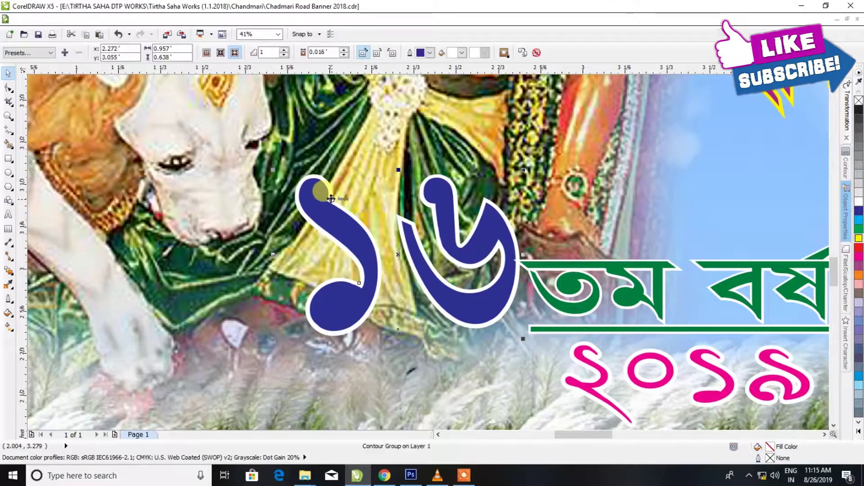
- Try contour offsets 0.02 and 0.05, then settle the ১৬ white contour at 0.03"
left_click(322, 51)
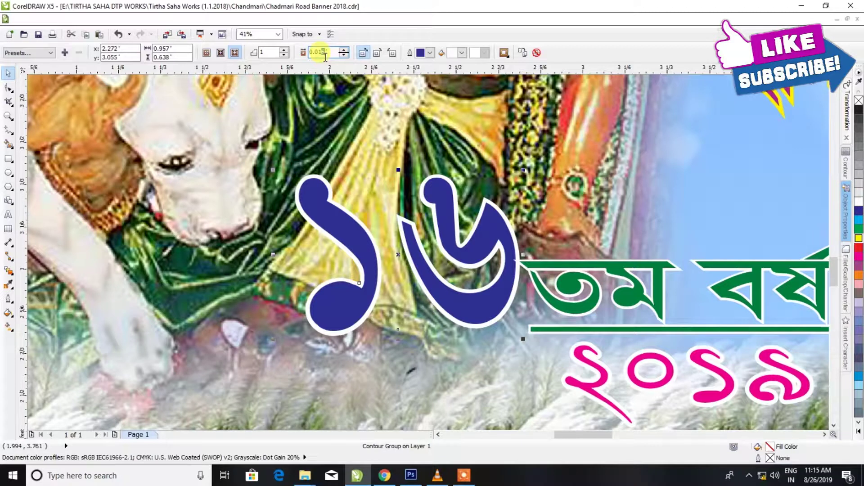
key("BackSpace")
type("2")
key("Return")
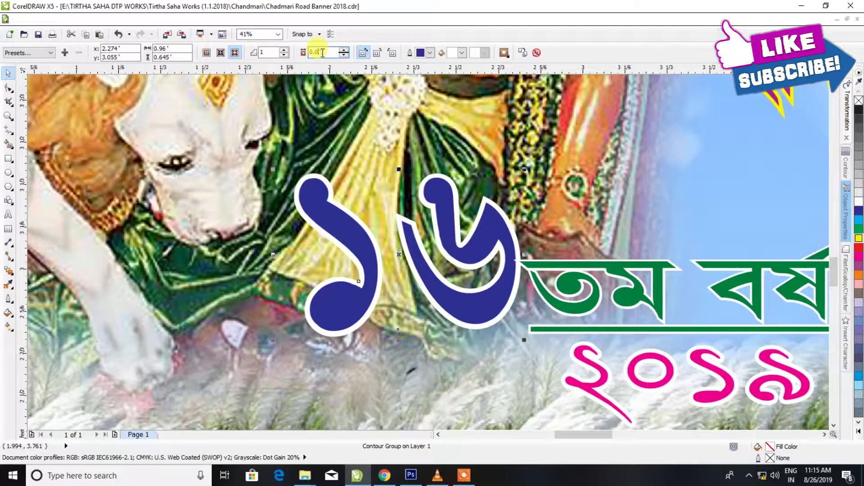
key("Return")
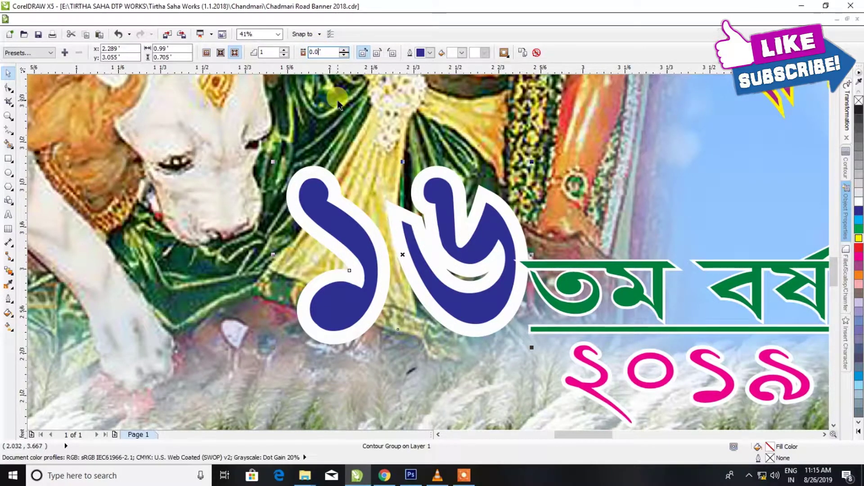
type("3")
key("Return")
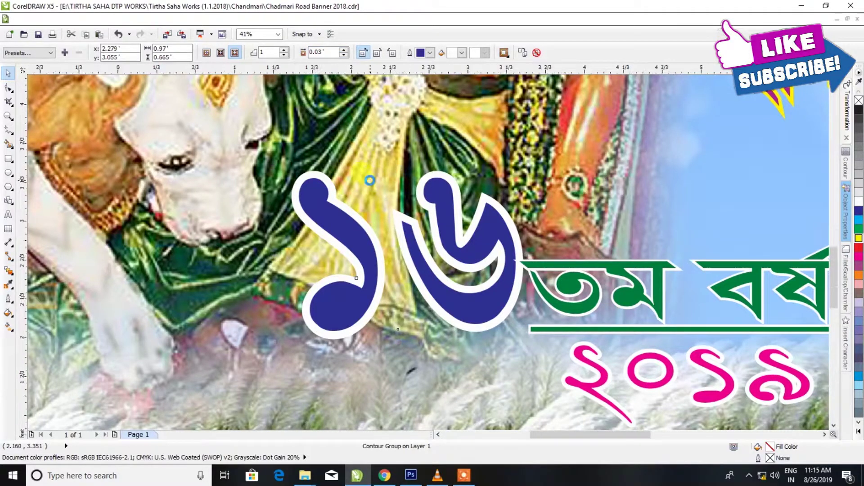
scroll(369, 181, "down", 4)
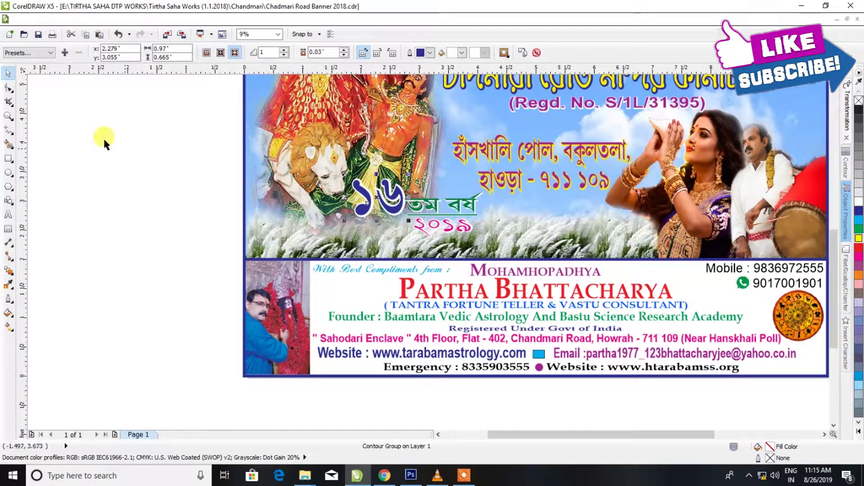
scroll(412, 205, "down", 2)
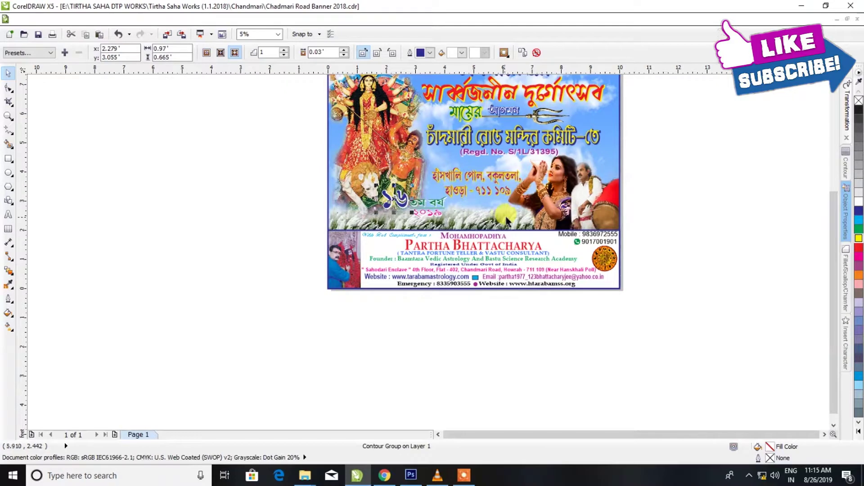
scroll(505, 220, "down", 1)
scroll(557, 155, "up", 2)
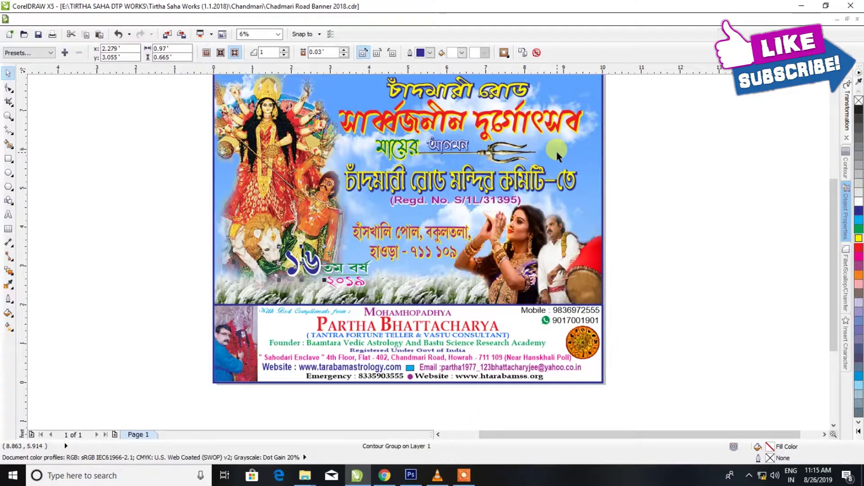
scroll(556, 155, "down", 1)
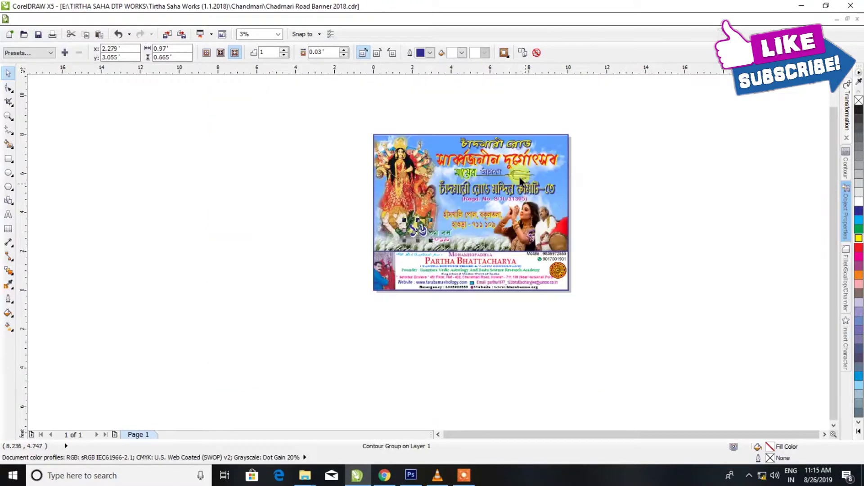
left_click(8, 115)
left_click_drag(377, 136, 566, 289)
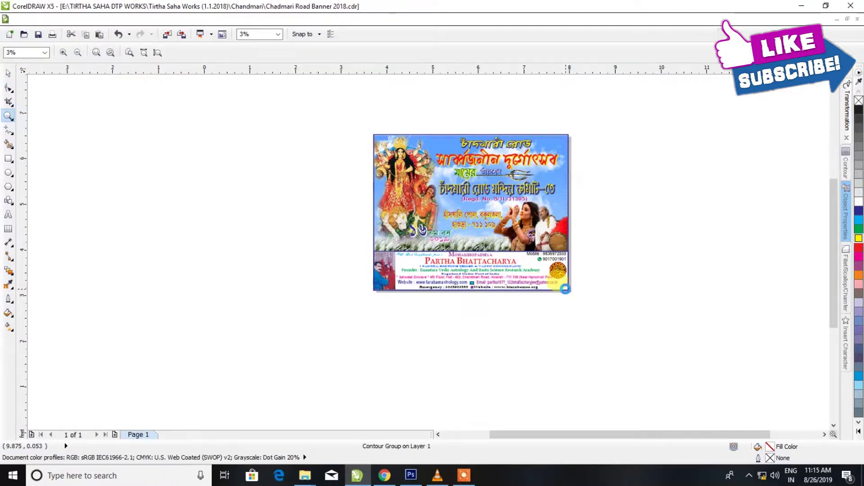
left_click(9, 72)
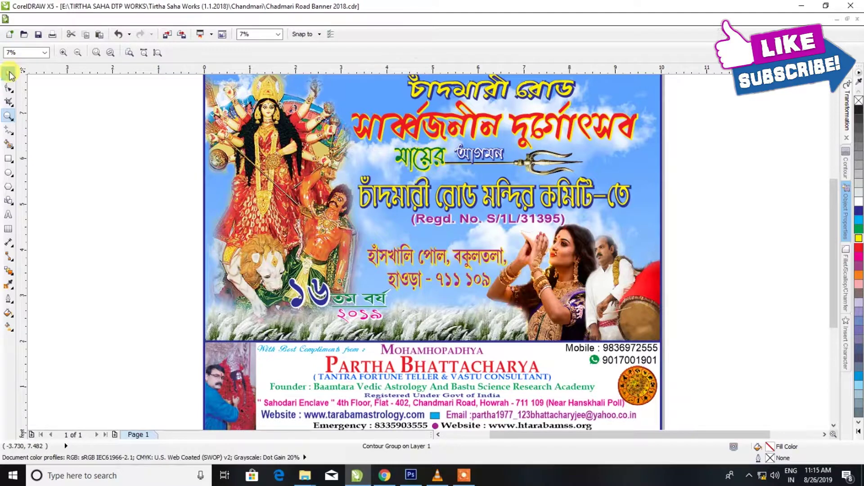
left_click(25, 20)
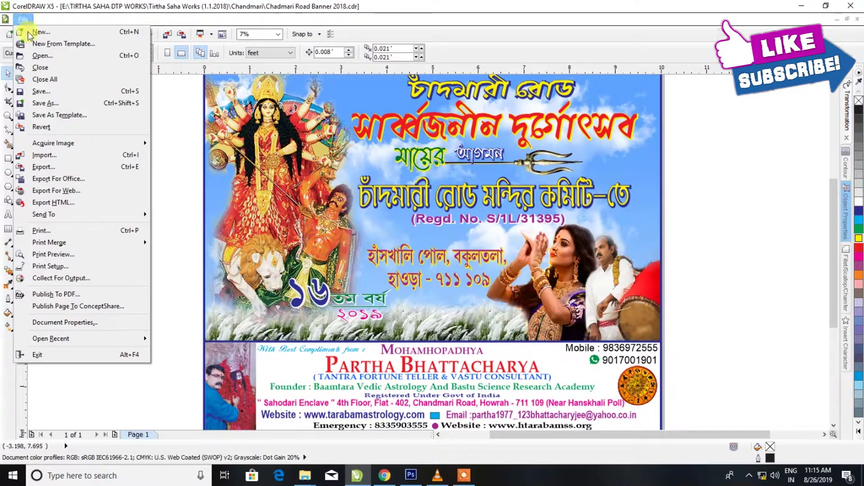
- Save the banner as 'Chadmari Road Banner 2019' in the 2019 works' Chandmari folder
left_click(45, 102)
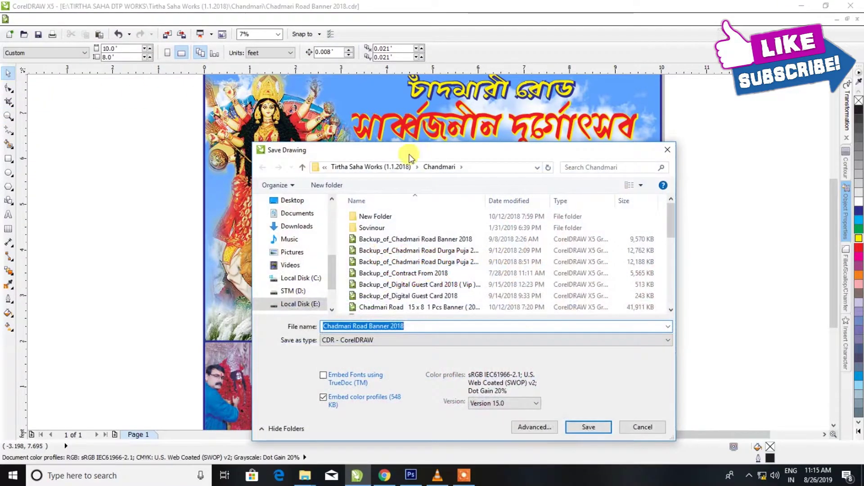
left_click(401, 167)
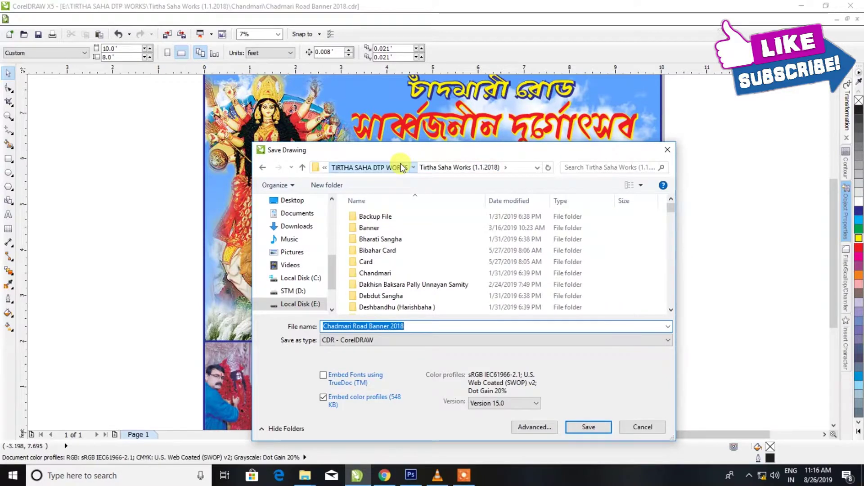
double_click(427, 273)
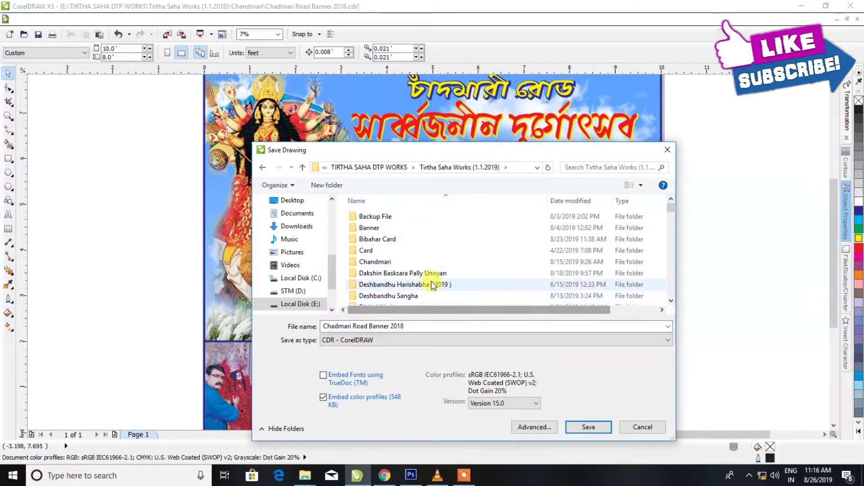
scroll(408, 282, "down", 1)
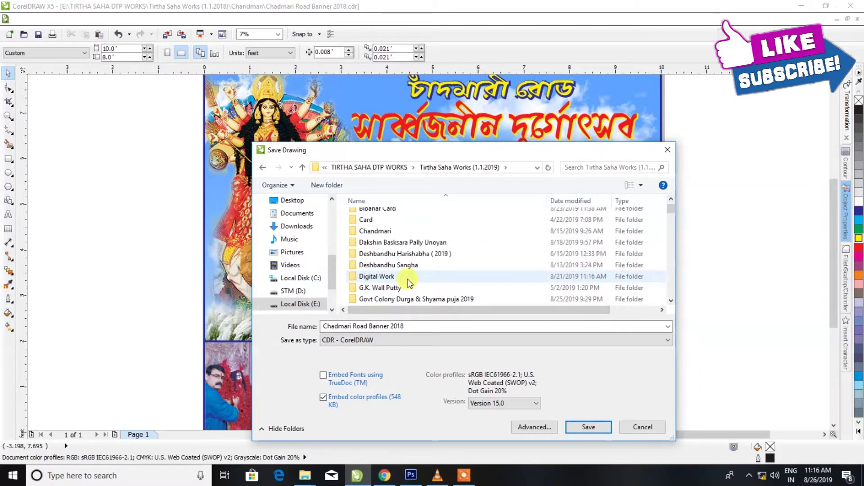
double_click(420, 301)
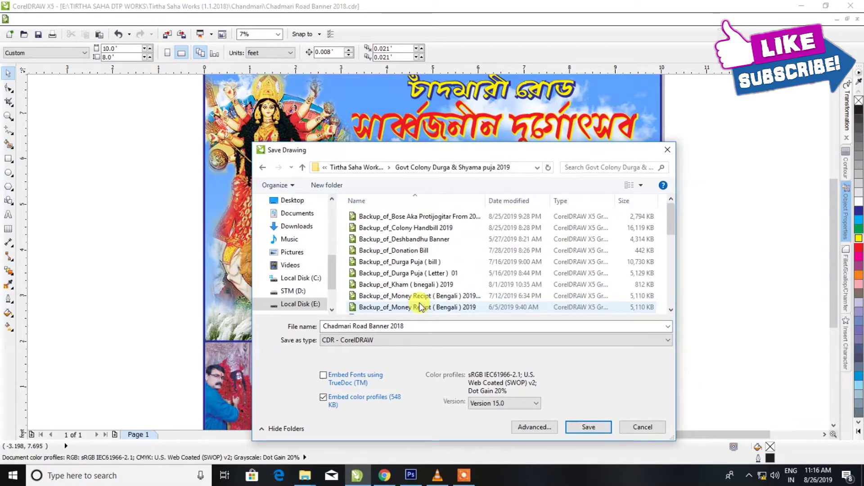
left_click(353, 167)
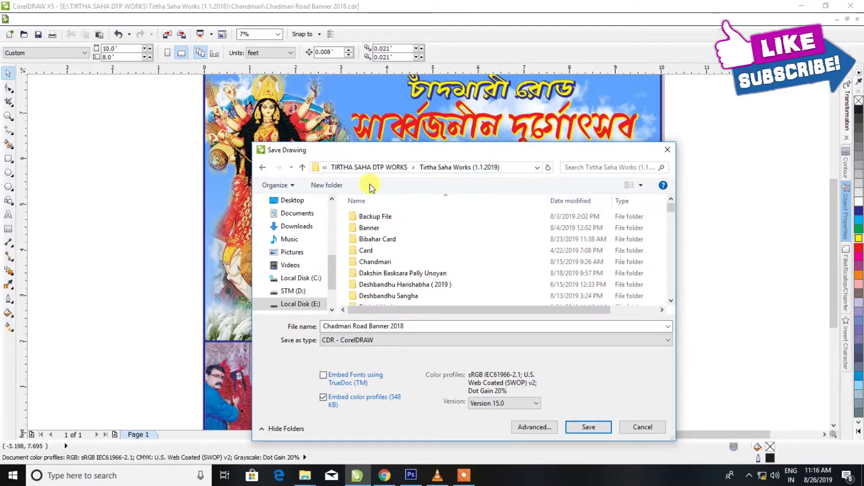
double_click(385, 261)
left_click(411, 327)
type("9")
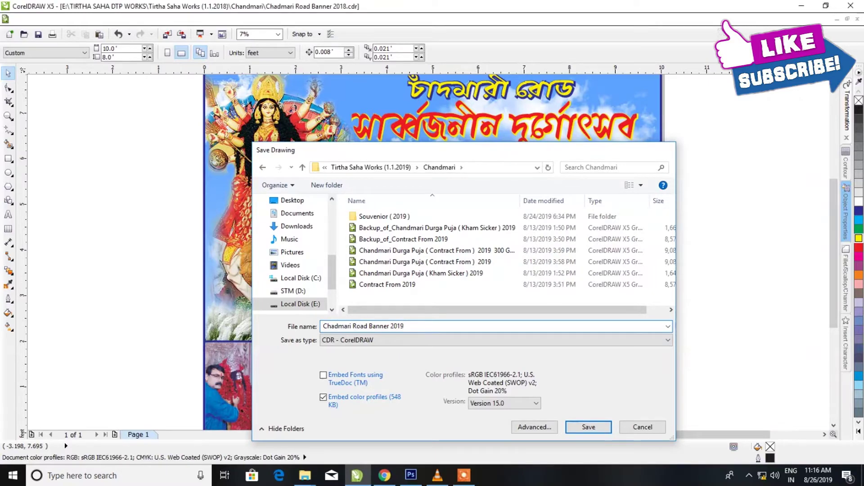
key("Return")
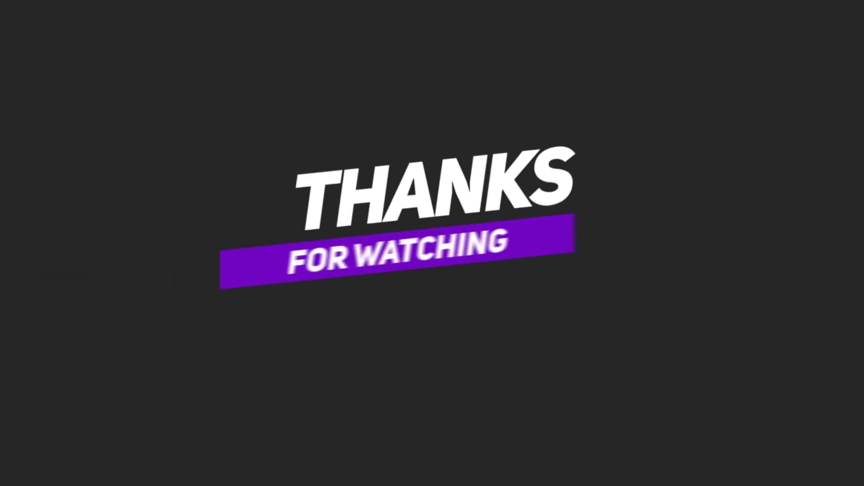